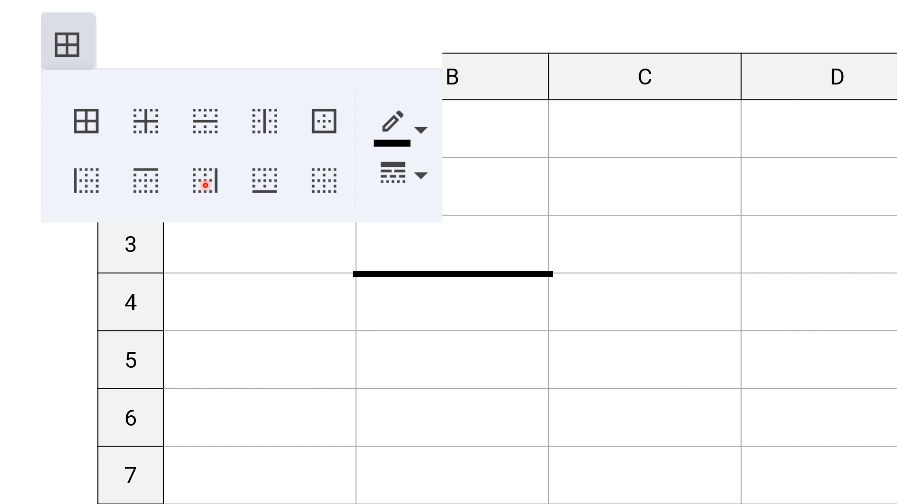
{"action": "left_click", "coordinate": [205, 186]}
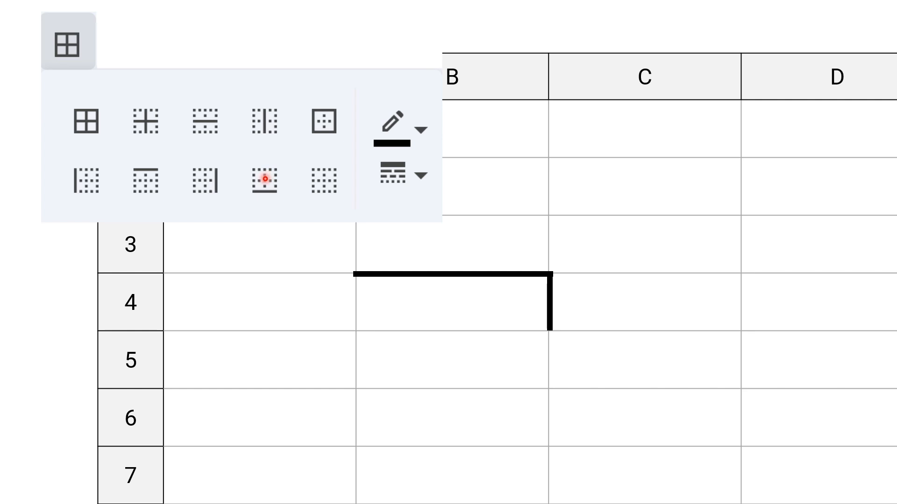
{"action": "left_click", "coordinate": [268, 176]}
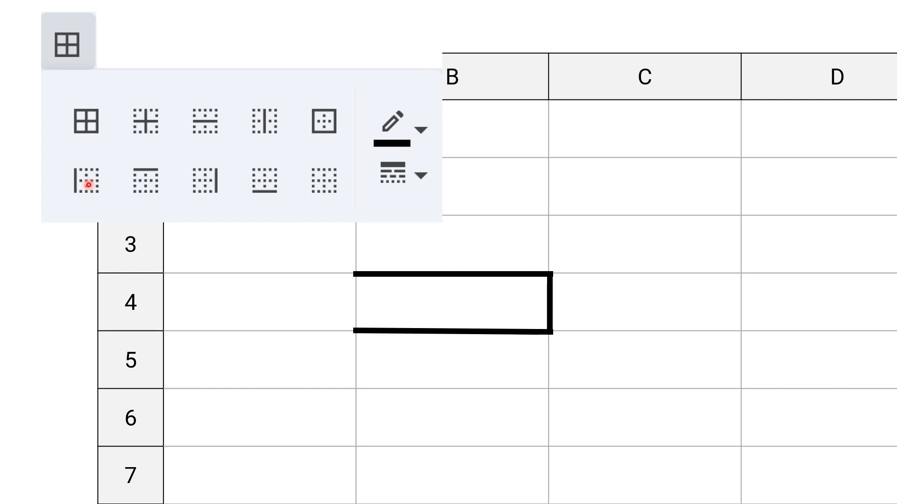
{"action": "left_click", "coordinate": [88, 185]}
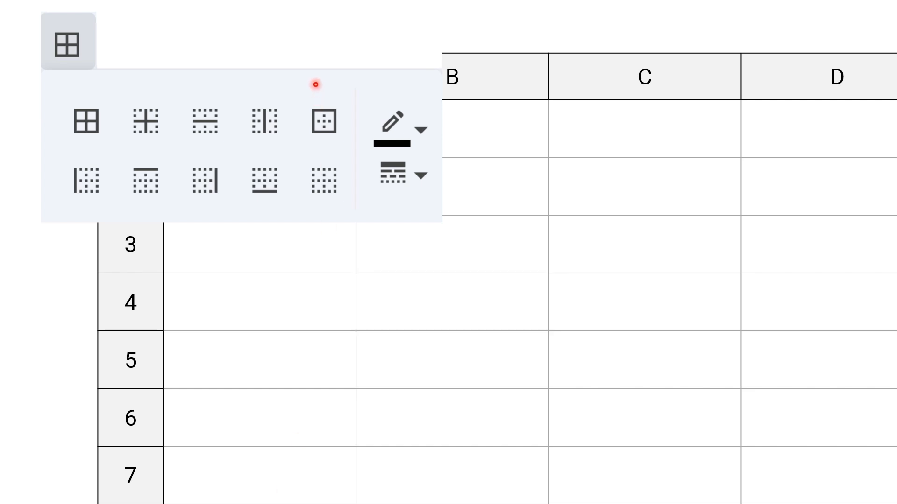
{"action": "left_click", "coordinate": [324, 121]}
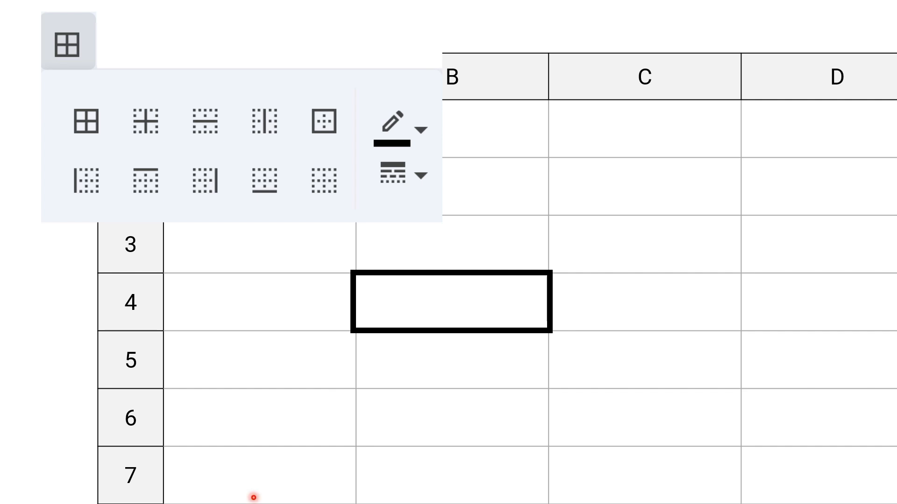
{"action": "left_click", "coordinate": [399, 130]}
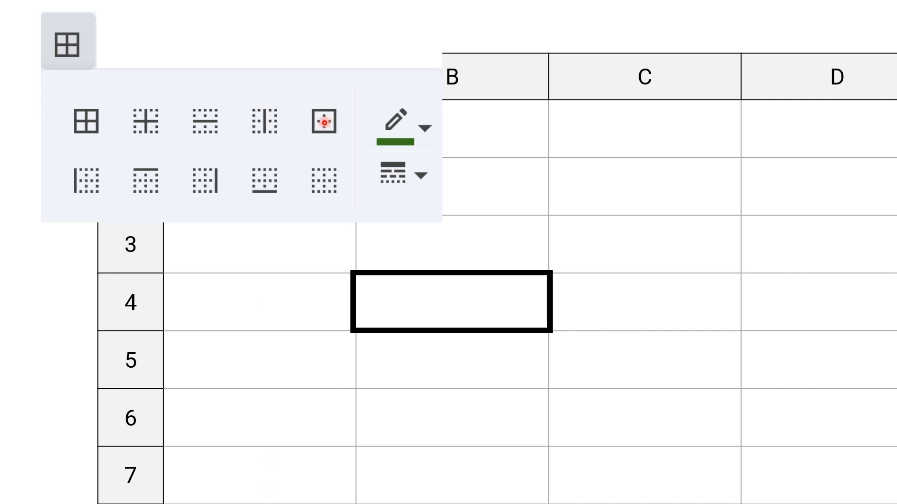
{"action": "left_click", "coordinate": [324, 123]}
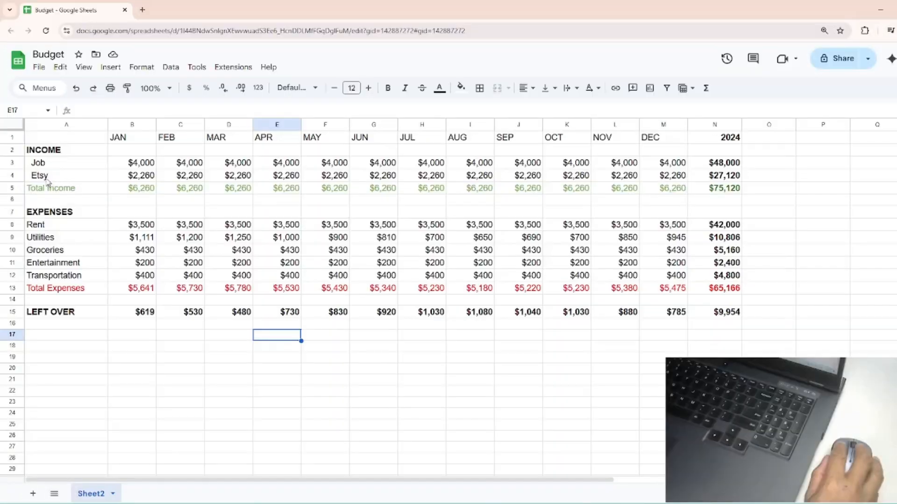
- Add a bottom border to the Etsy income row across A4:N4
{"action": "left_click_drag", "start_coordinate": [48, 181], "coordinate": [715, 180]}
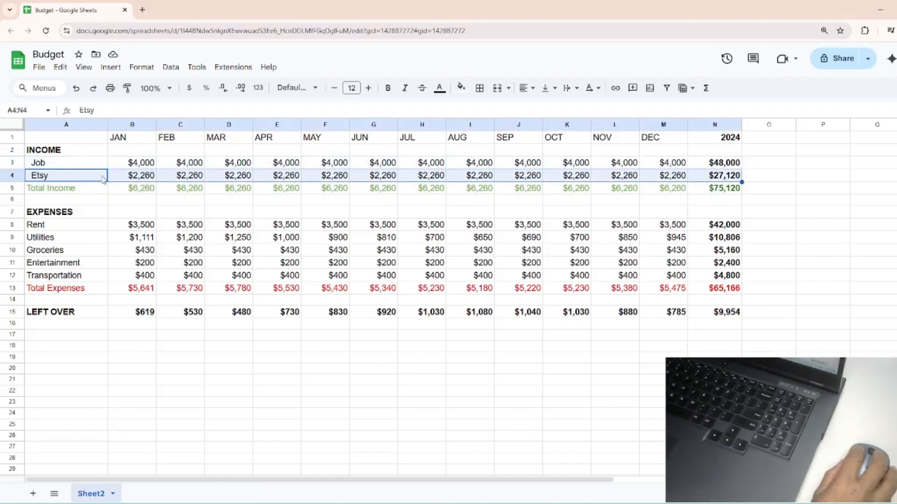
{"action": "left_click", "coordinate": [141, 193]}
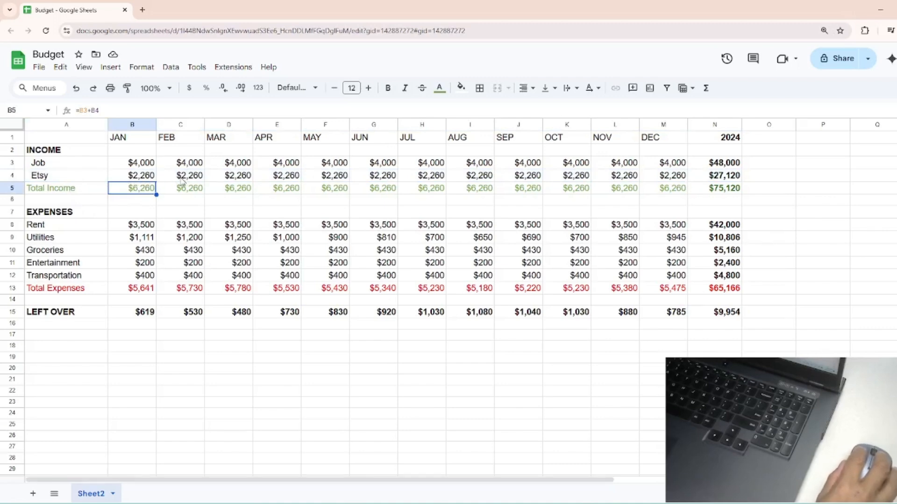
{"action": "left_click", "coordinate": [143, 180]}
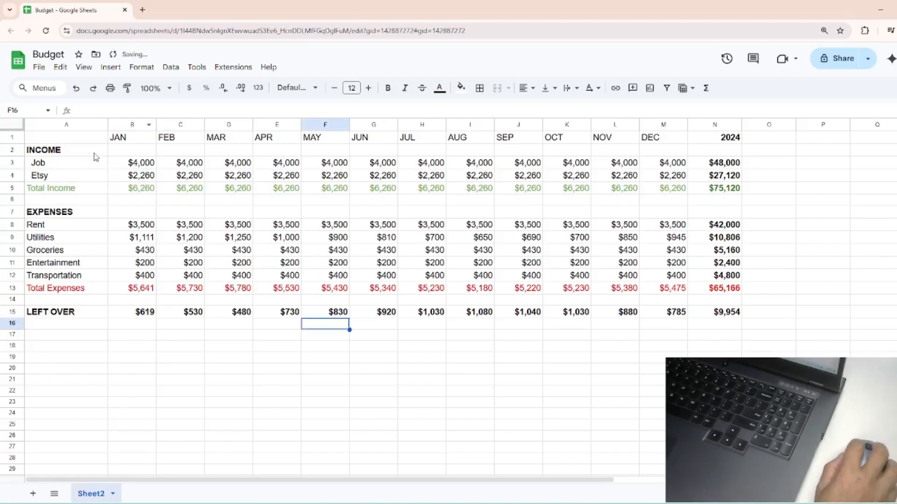
{"action": "left_click", "coordinate": [87, 179]}
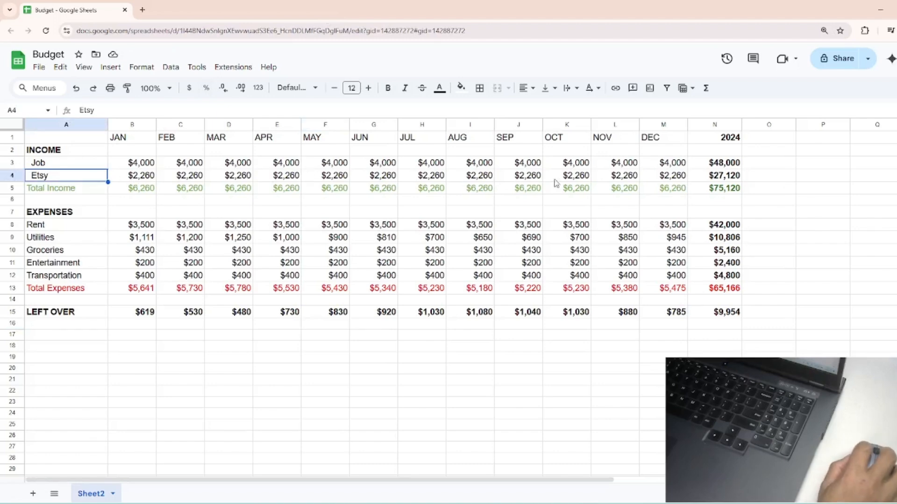
{"action": "left_click_drag", "start_coordinate": [730, 178], "coordinate": [75, 182]}
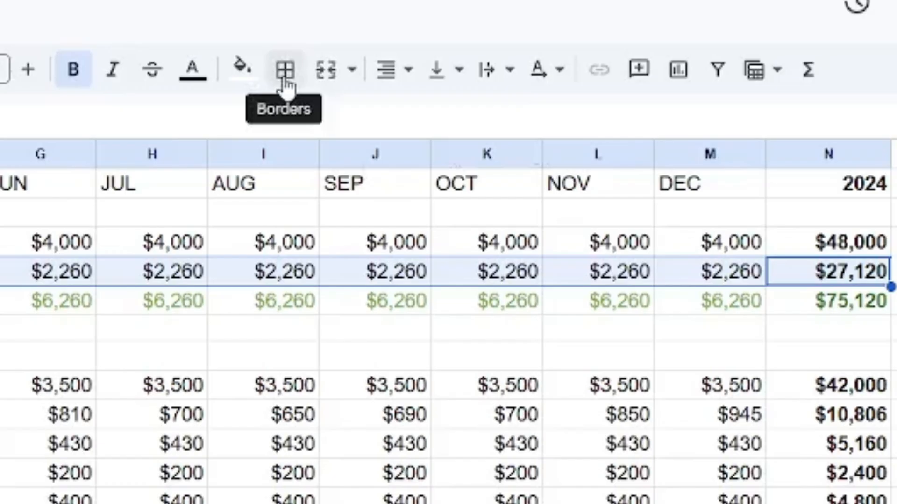
{"action": "left_click", "coordinate": [285, 71]}
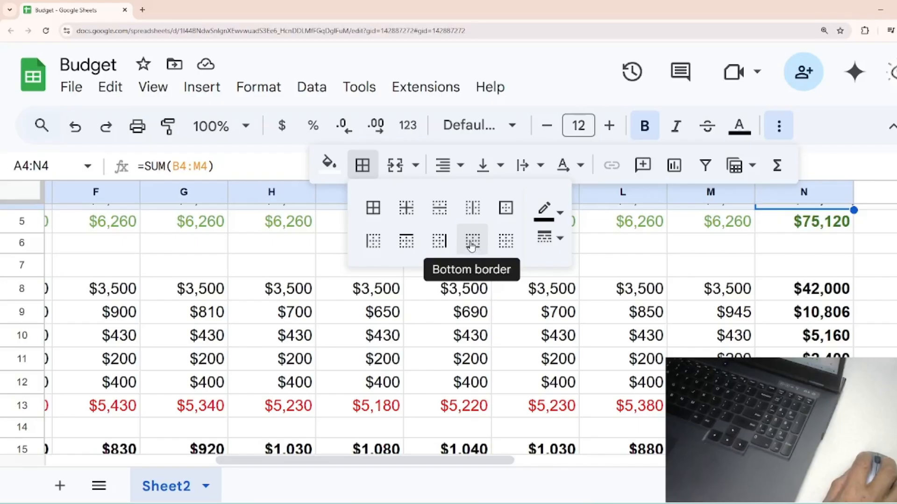
{"action": "left_click", "coordinate": [472, 241]}
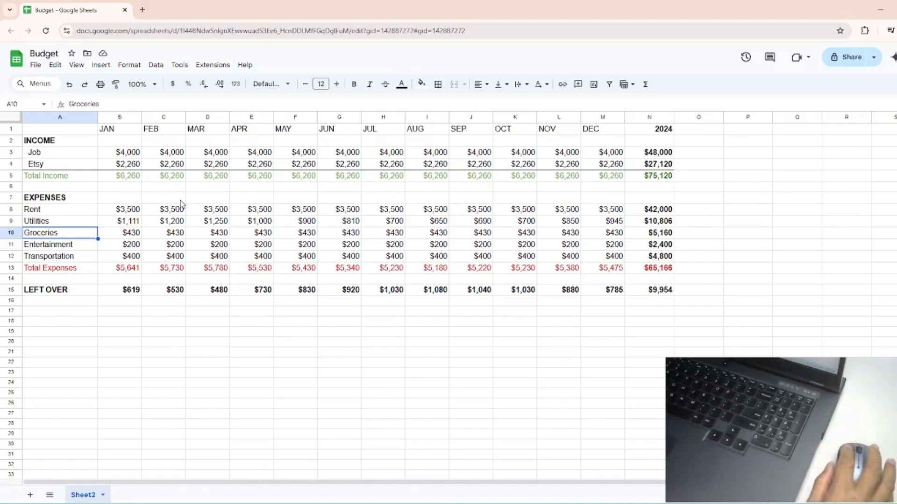
- Add a bottom border to the Transportation row across A12:N12, above the total expenses
{"action": "left_click", "coordinate": [72, 260]}
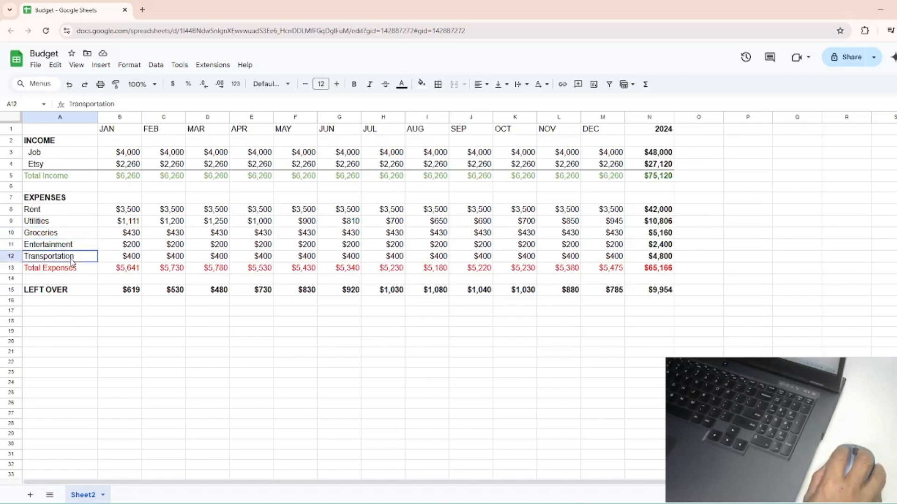
{"action": "left_click_drag", "start_coordinate": [71, 260], "coordinate": [670, 264]}
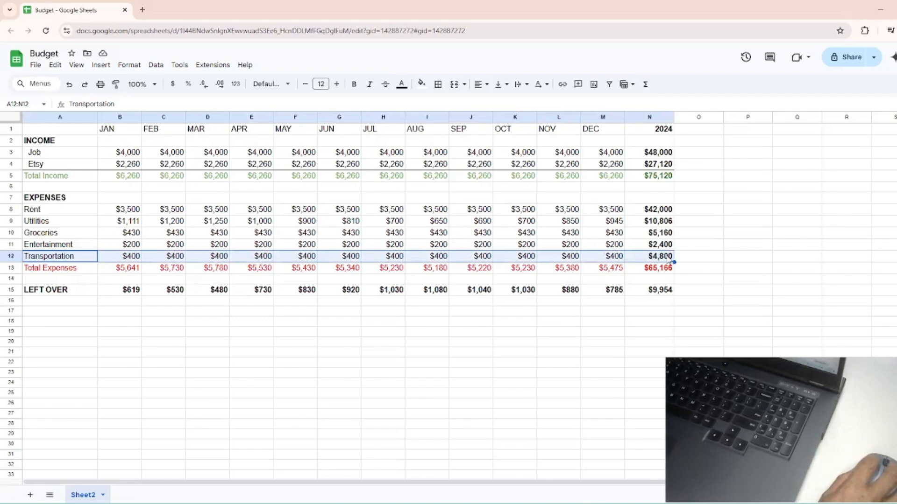
{"action": "left_click", "coordinate": [439, 86]}
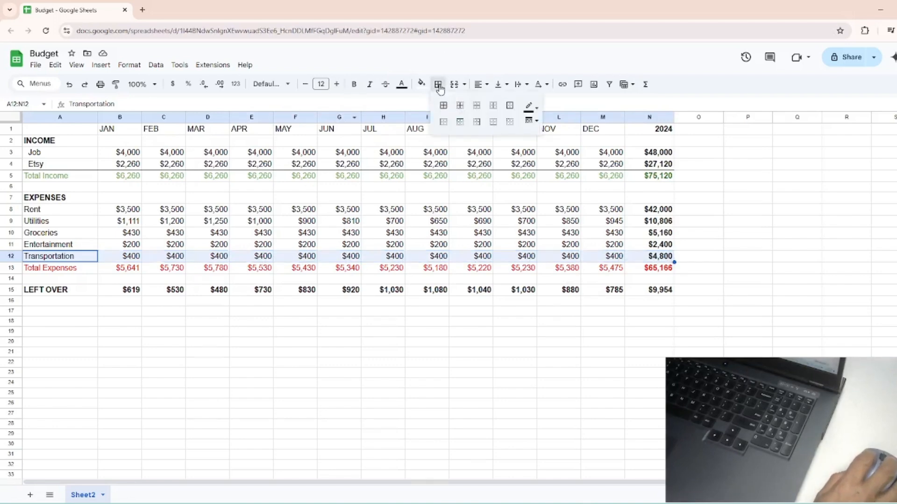
{"action": "left_click", "coordinate": [495, 123]}
{"action": "left_click", "coordinate": [445, 302]}
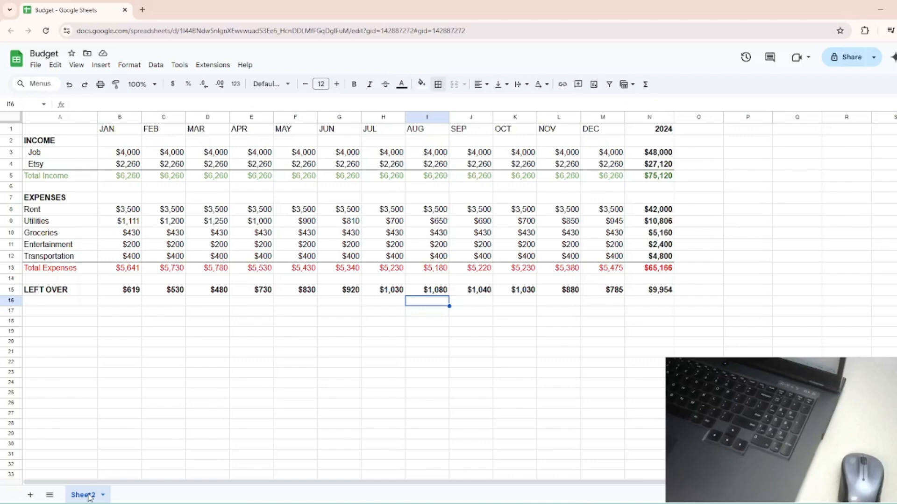
- Rename the budget's Sheet2 as 2024
{"action": "left_click_drag", "start_coordinate": [208, 331], "coordinate": [207, 342]}
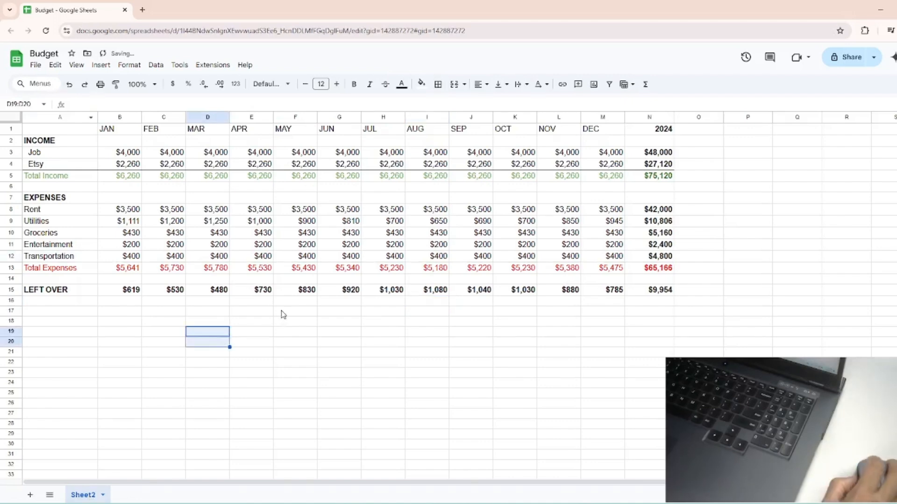
{"action": "left_click", "coordinate": [85, 84]}
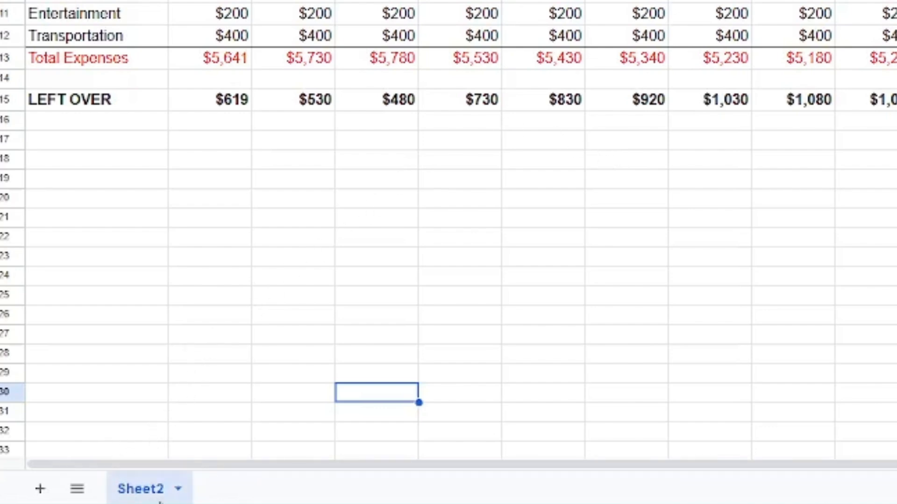
{"action": "left_click", "coordinate": [179, 489]}
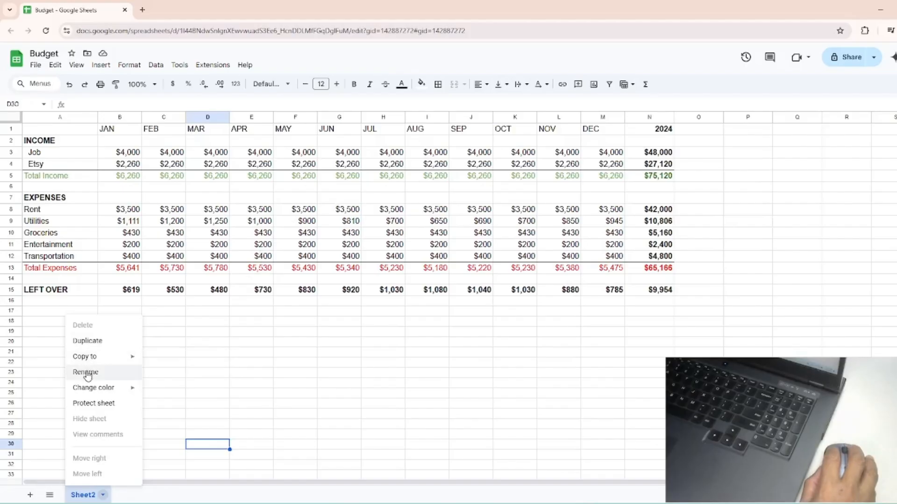
{"action": "left_click", "coordinate": [146, 256]}
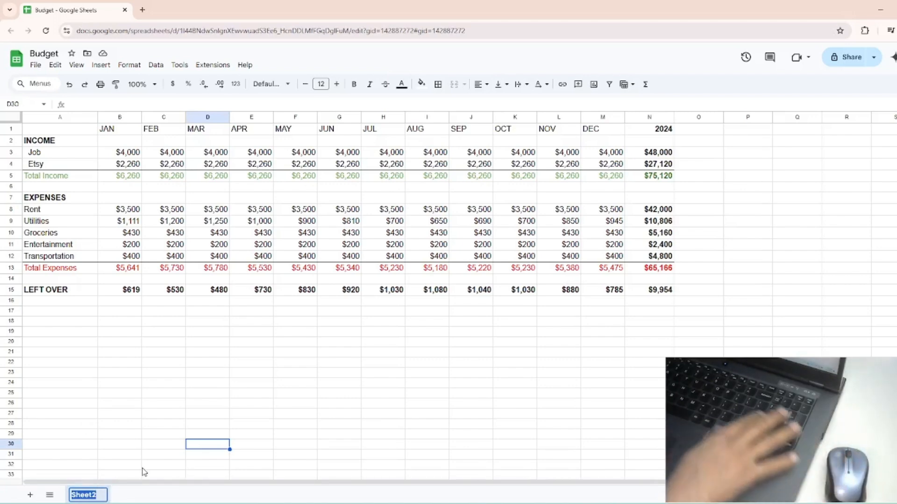
{"action": "type", "text": "2"}
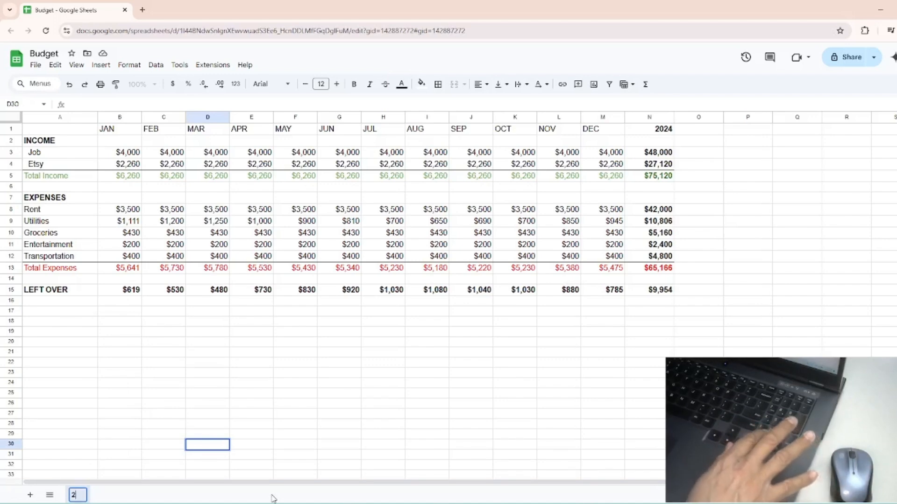
{"action": "type", "text": "024"}
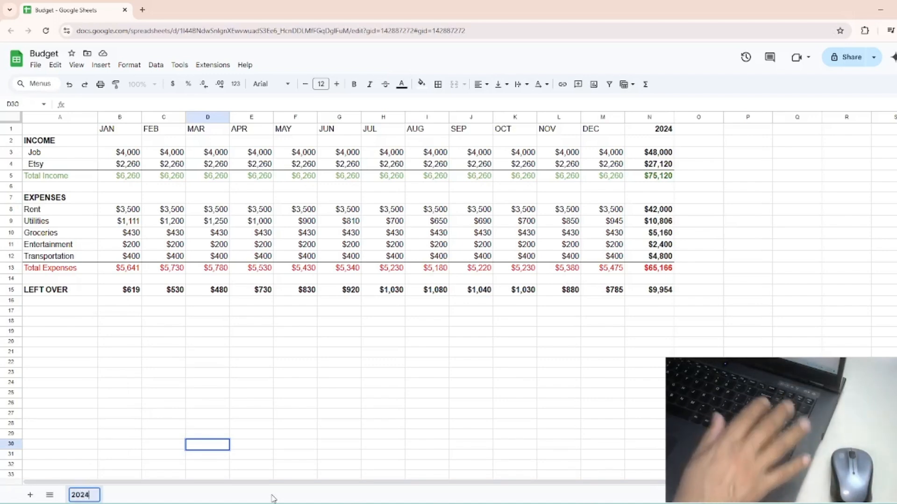
{"action": "key", "text": "Return"}
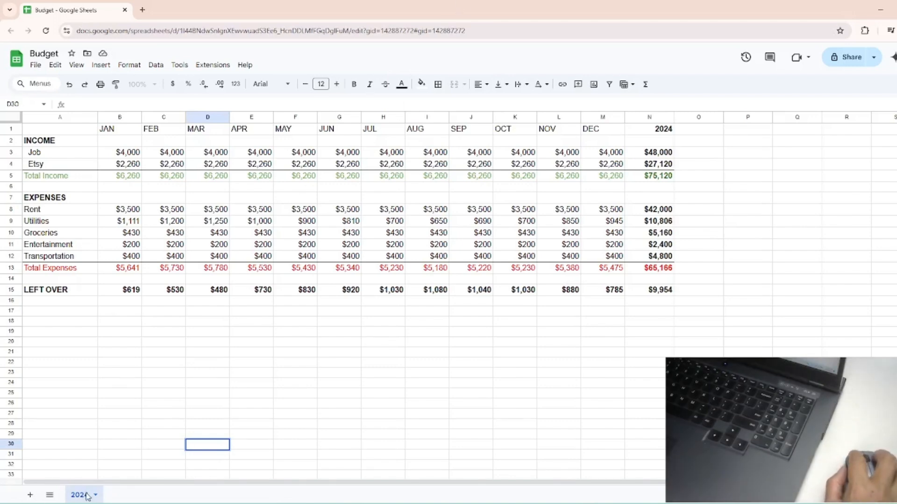
- Add a new sheet to the spreadsheet and enter Income in cell A2
{"action": "left_click", "coordinate": [30, 495]}
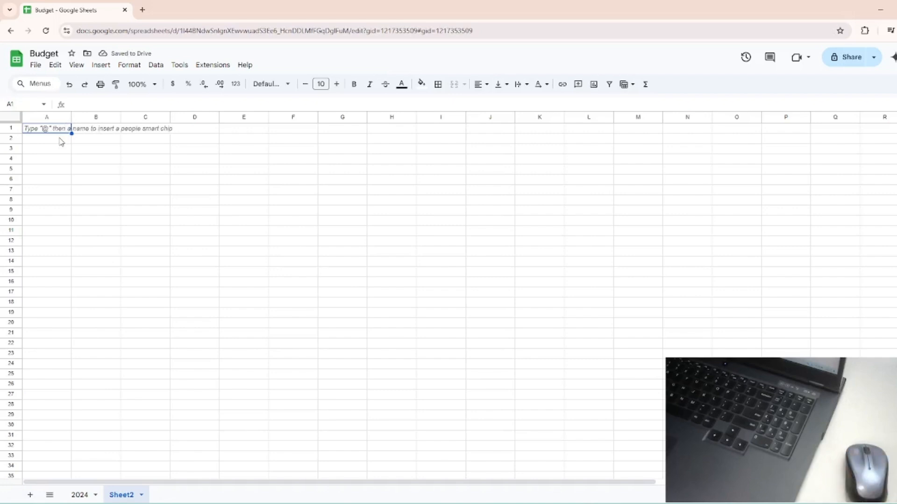
{"action": "key", "text": "Return"}
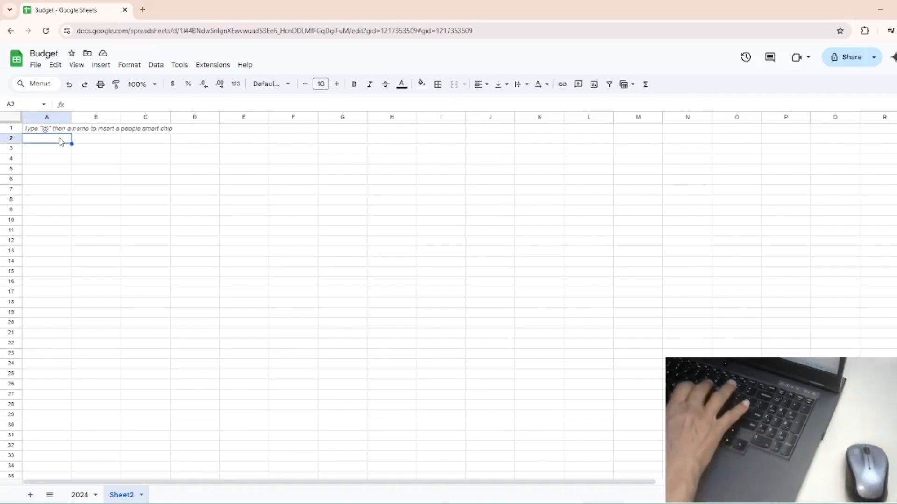
{"action": "type", "text": "INCOM"}
{"action": "key", "text": "BackSpace"}
{"action": "key", "text": "BackSpace"}
{"action": "key", "text": "BackSpace"}
{"action": "key", "text": "BackSpace"}
{"action": "key", "text": "BackSpace"}
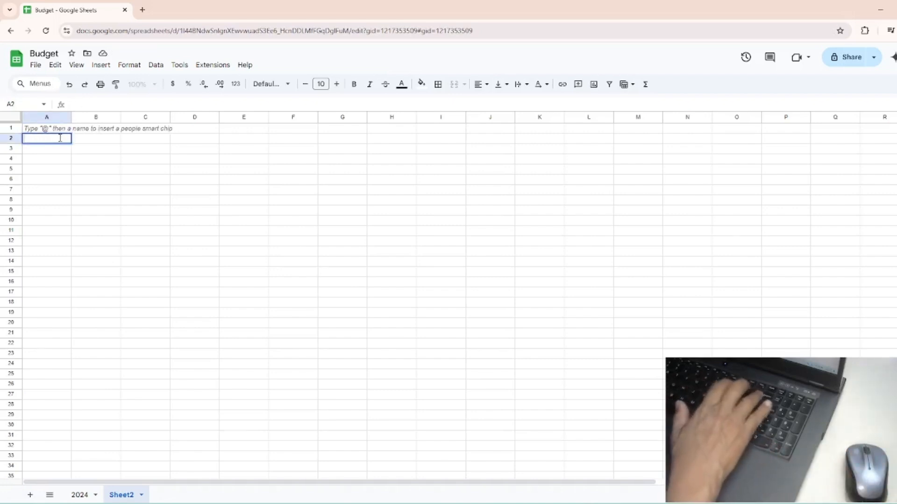
{"action": "type", "text": "IN"}
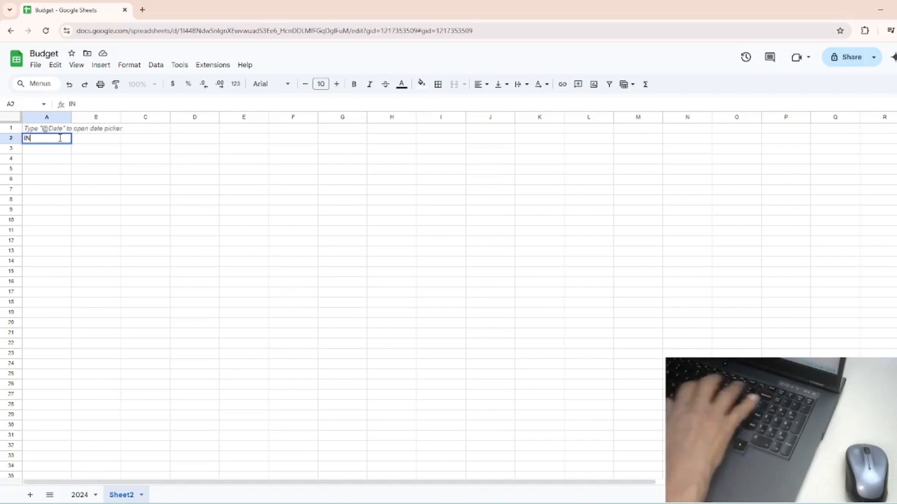
{"action": "key", "text": "BackSpace"}
{"action": "type", "text": "ncome"}
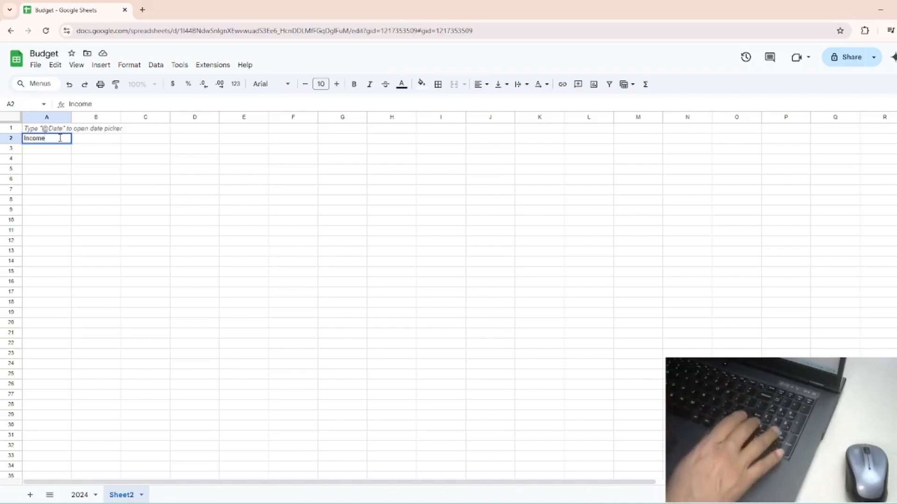
{"action": "key", "text": "Return"}
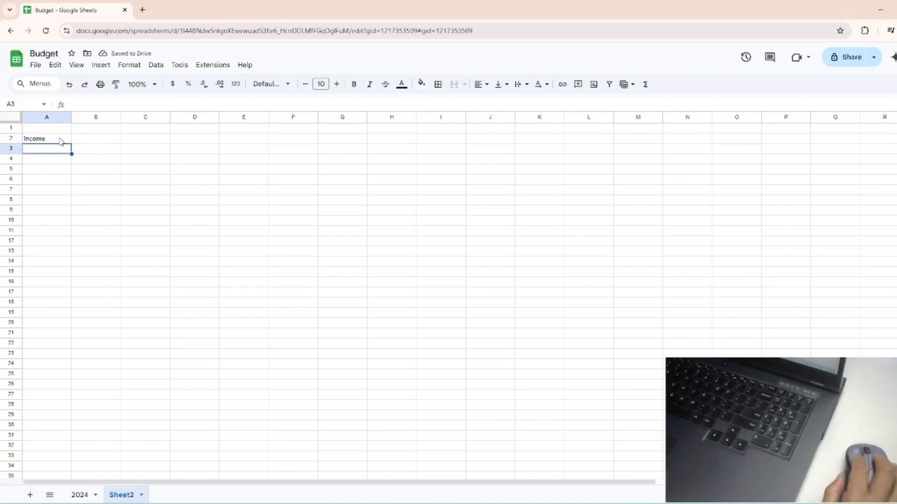
- Delete the newly added Sheet2, leaving only the 2024 sheet in the spreadsheet
{"action": "left_click", "coordinate": [79, 495]}
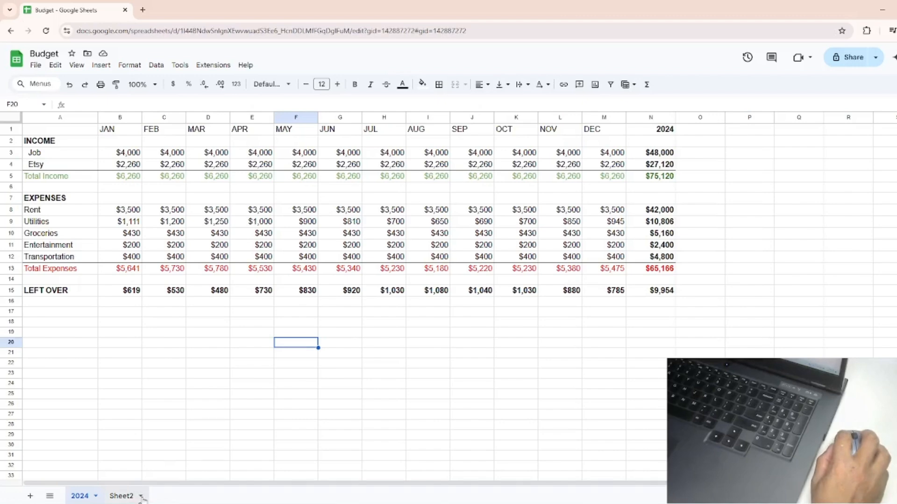
{"action": "left_click", "coordinate": [141, 498]}
{"action": "left_click", "coordinate": [142, 497]}
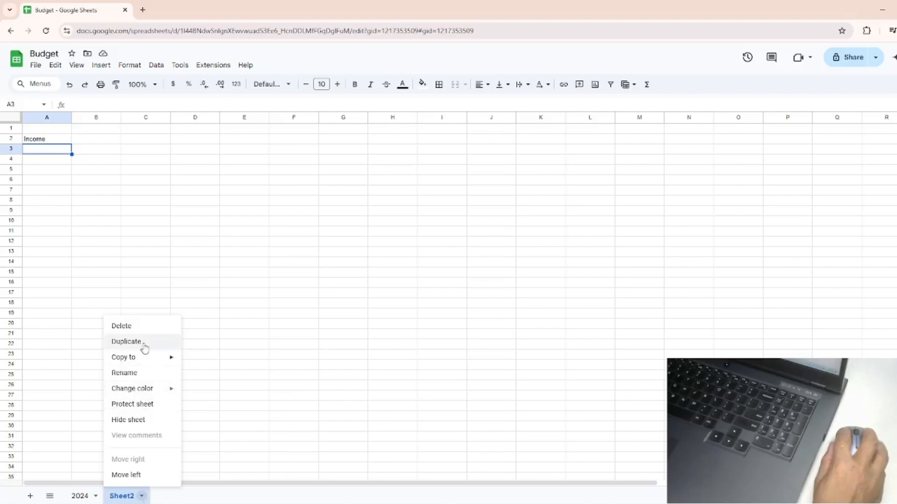
{"action": "left_click", "coordinate": [136, 327]}
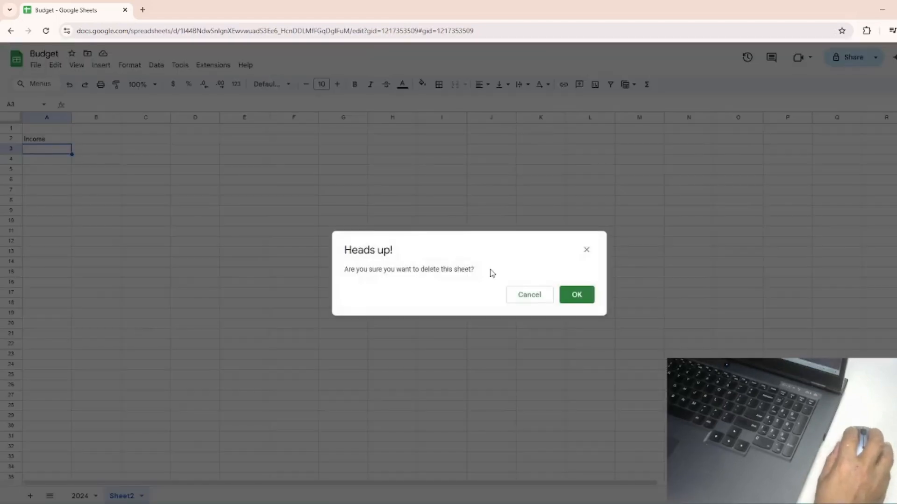
{"action": "left_click", "coordinate": [580, 297]}
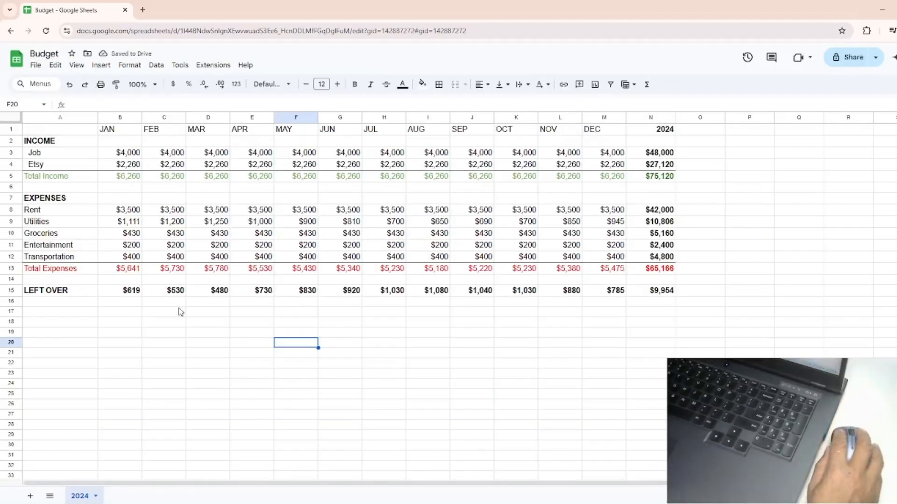
- Duplicate the 2024 sheet and compare the original with its copy, ending on the copy
{"action": "left_click", "coordinate": [96, 497]}
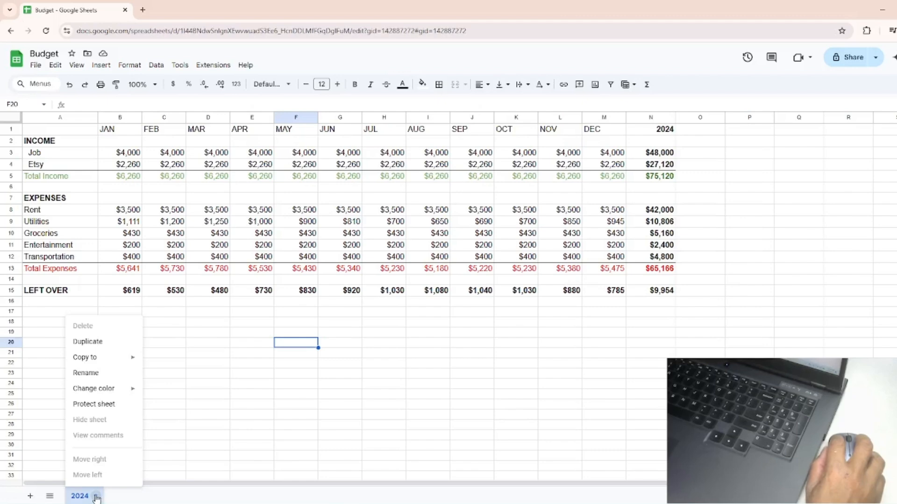
{"action": "left_click", "coordinate": [108, 348]}
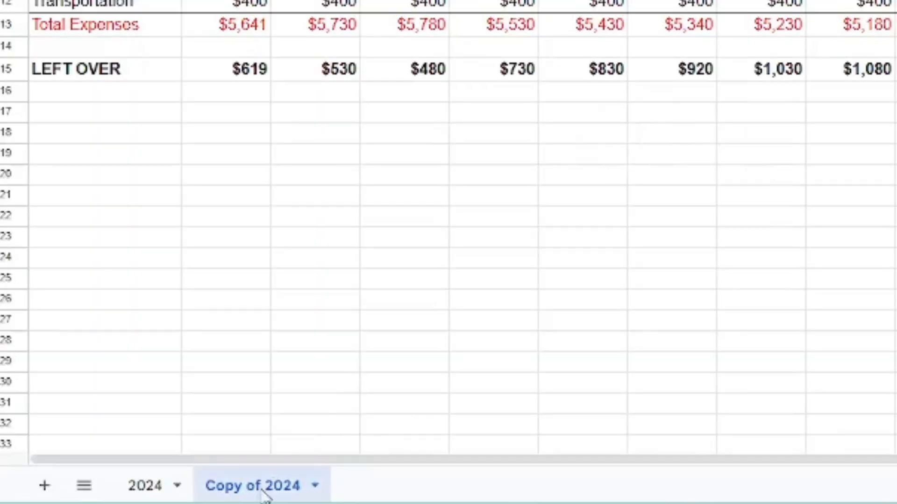
{"action": "left_click", "coordinate": [145, 488]}
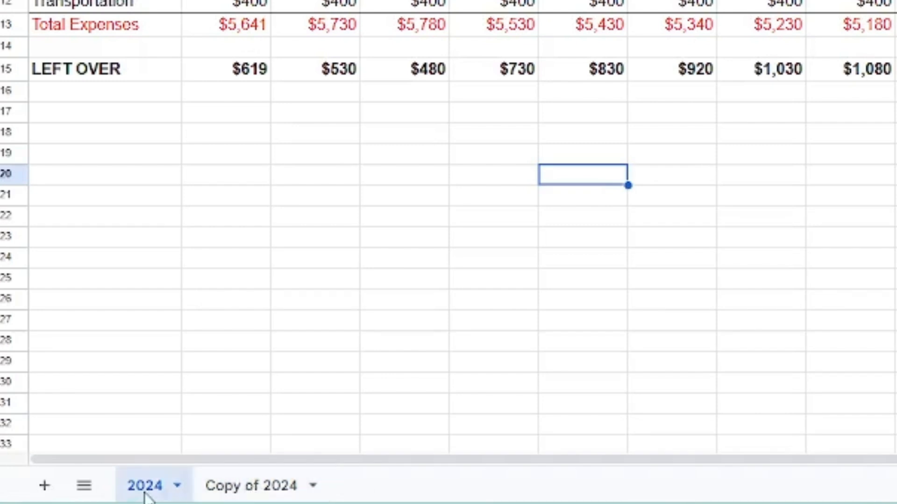
{"action": "left_click", "coordinate": [254, 489]}
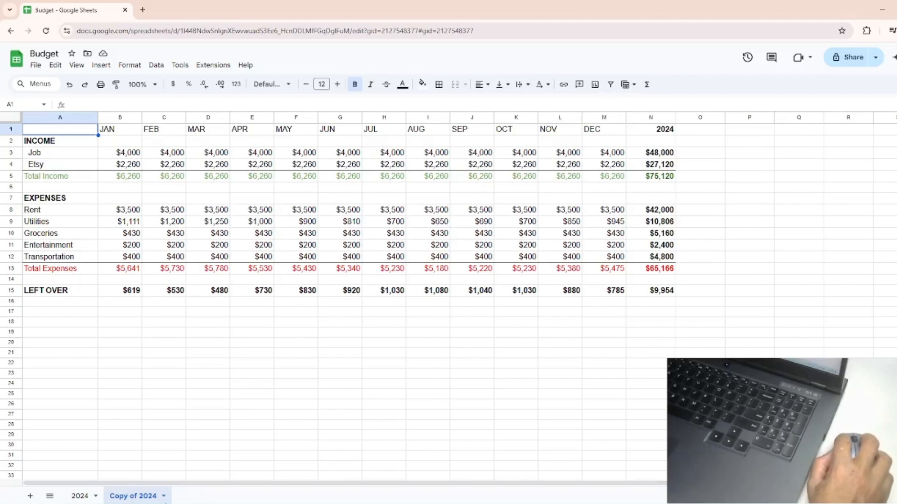
- Rename the Copy of 2024 sheet as 2025
{"action": "left_click", "coordinate": [164, 497]}
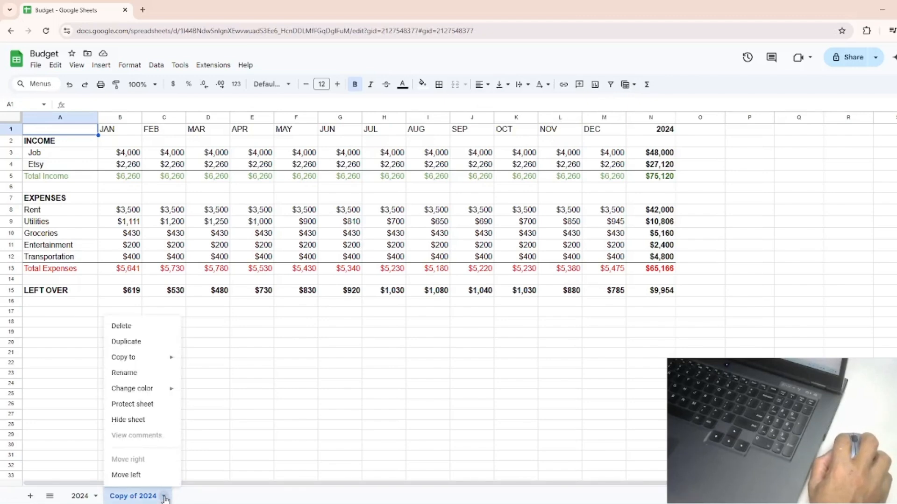
{"action": "left_click", "coordinate": [139, 373]}
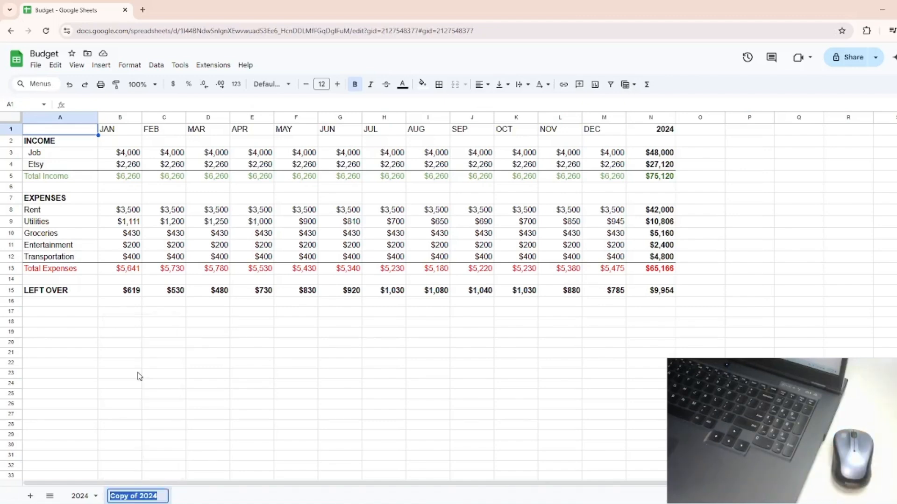
{"action": "type", "text": "2025"}
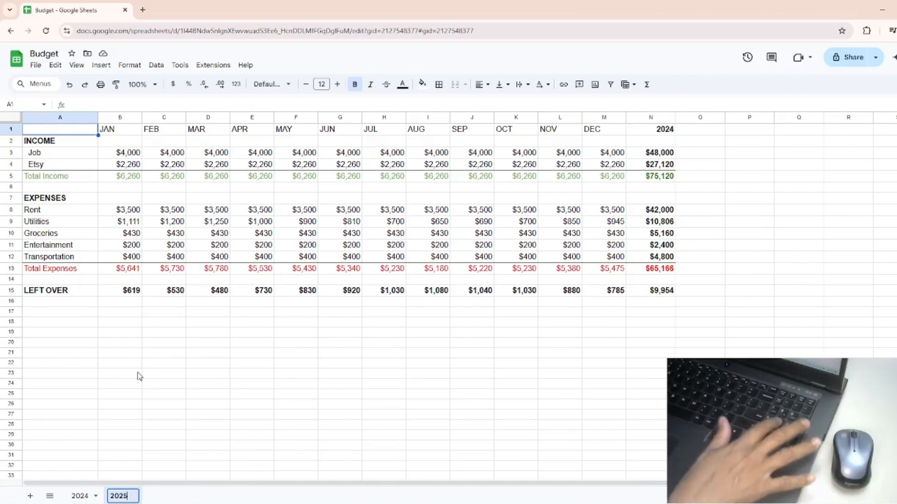
{"action": "key", "text": "Return"}
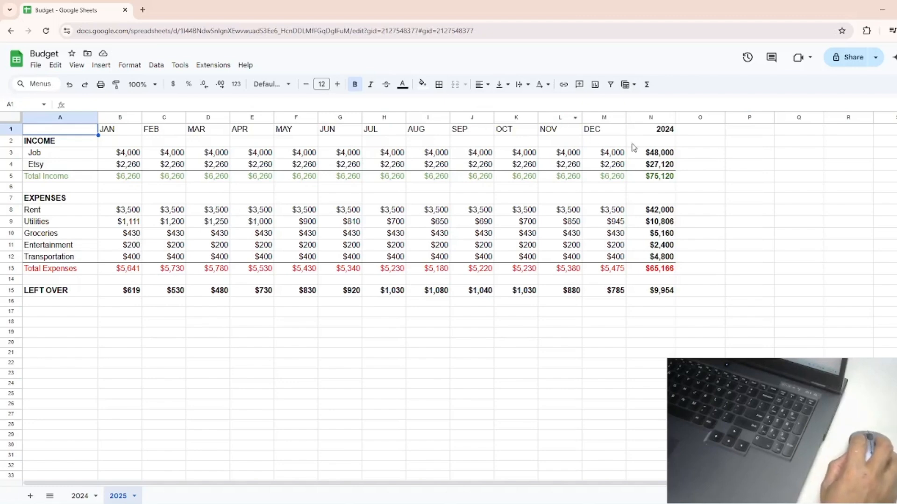
- Change the yearly total column's heading in cell N1 of the 2025 sheet to 2025
{"action": "left_click", "coordinate": [657, 134]}
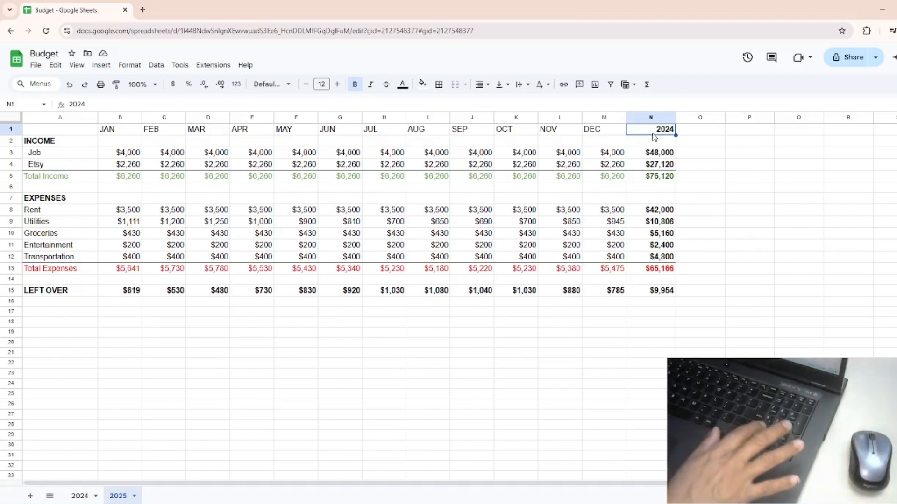
{"action": "type", "text": "2025"}
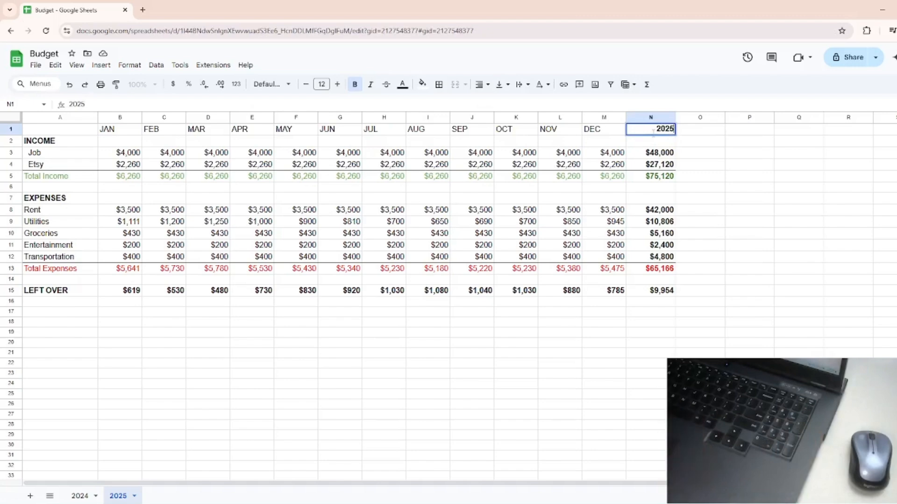
{"action": "key", "text": "Return"}
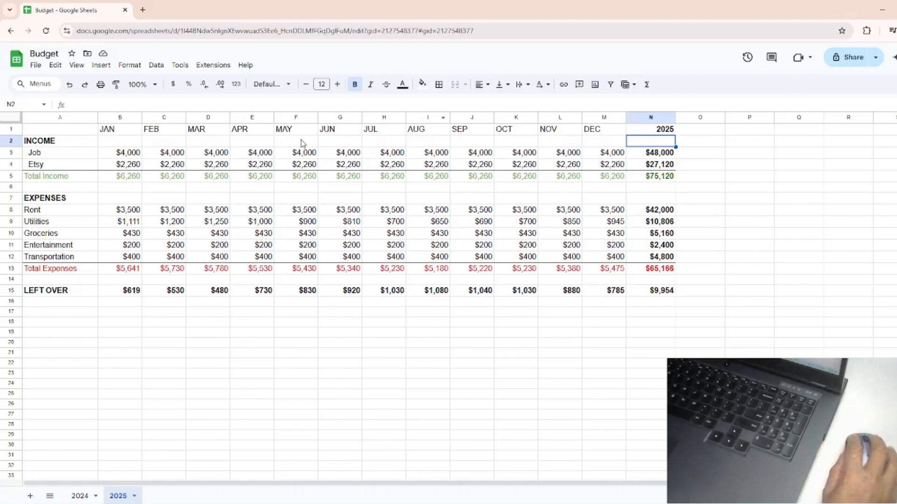
- Check January's Total Income formula and set January's Job income in cell B3 to 5000
{"action": "left_click", "coordinate": [127, 156]}
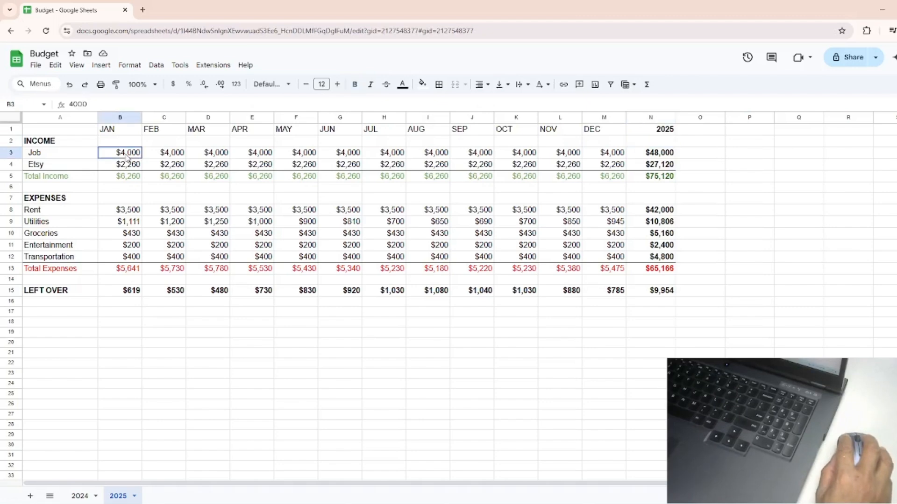
{"action": "left_click", "coordinate": [127, 180]}
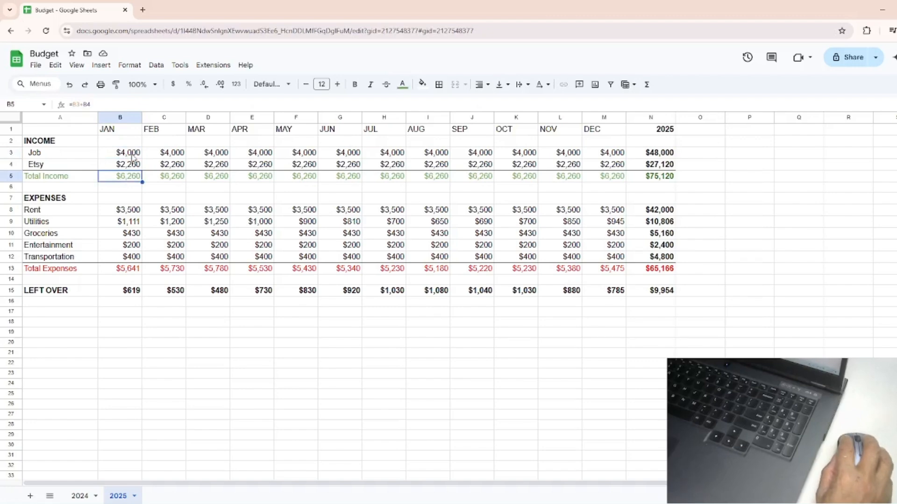
{"action": "left_click", "coordinate": [132, 156]}
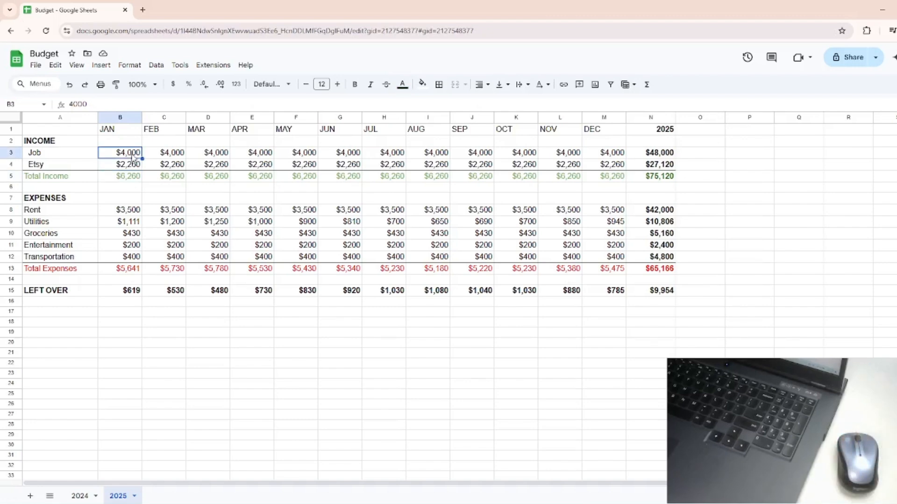
{"action": "type", "text": "50"}
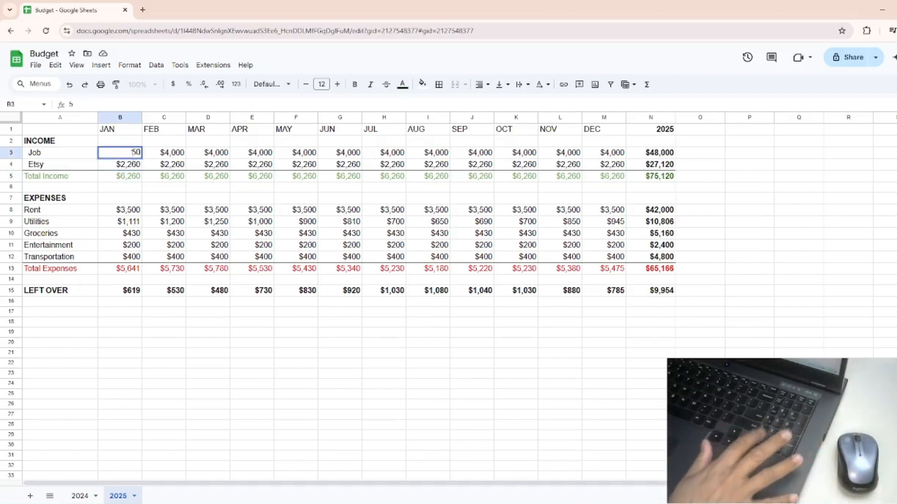
{"action": "type", "text": "00"}
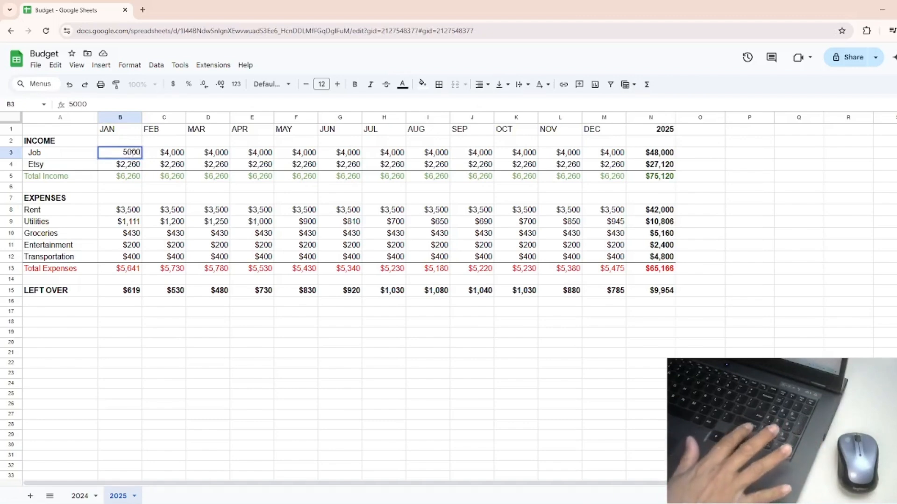
{"action": "key", "text": "Return"}
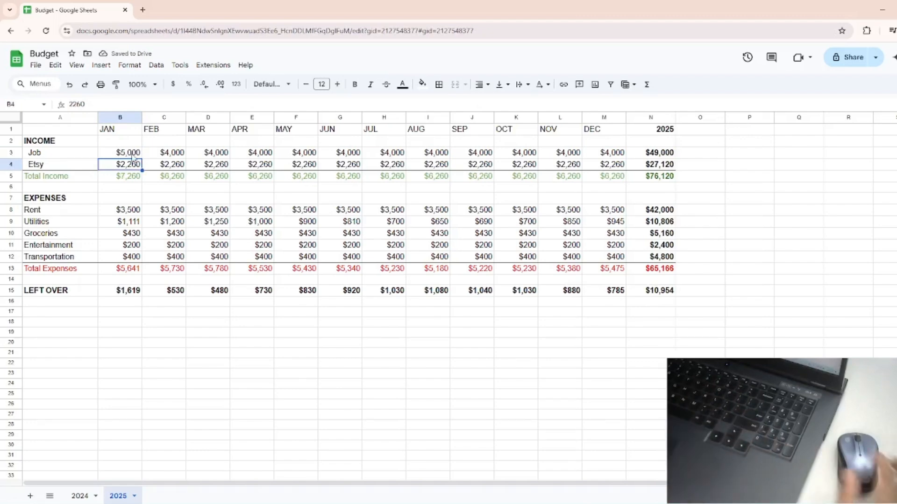
- Examine January's Job, Etsy and Total Income cells and the monthly Job amounts on the 2025 sheet
{"action": "left_click", "coordinate": [132, 156]}
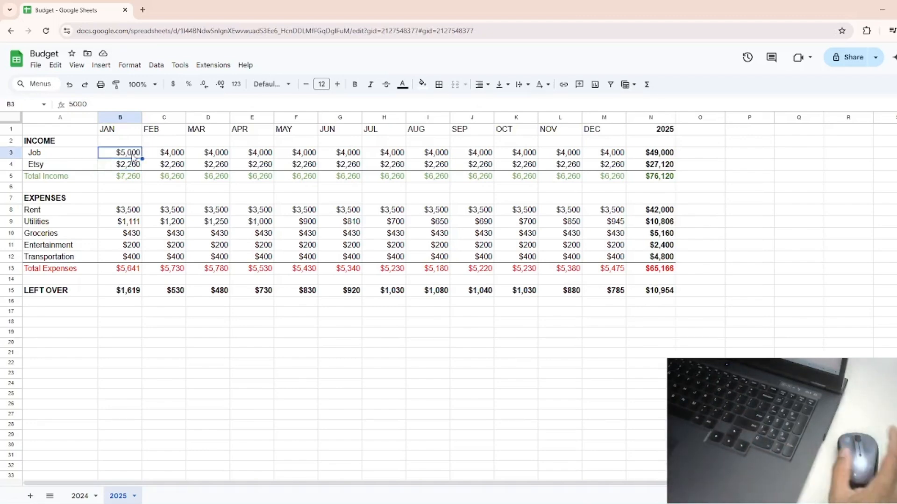
{"action": "left_click", "coordinate": [127, 169]}
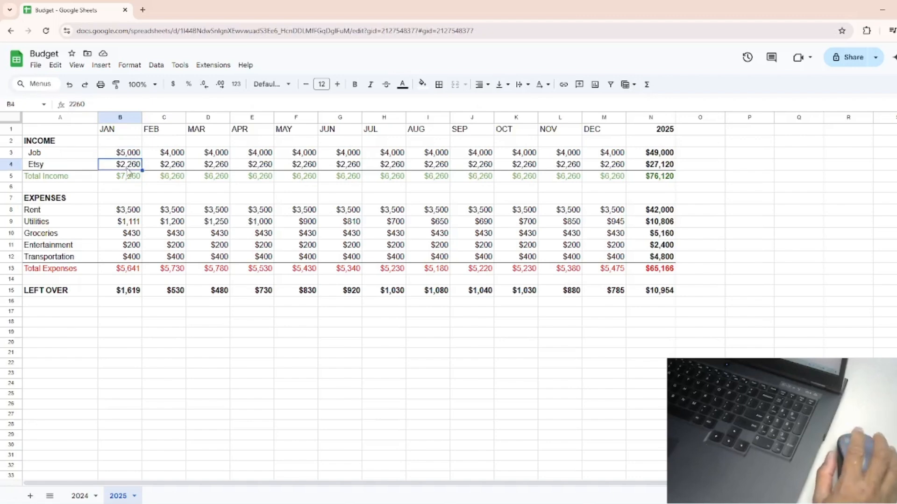
{"action": "left_click", "coordinate": [129, 180]}
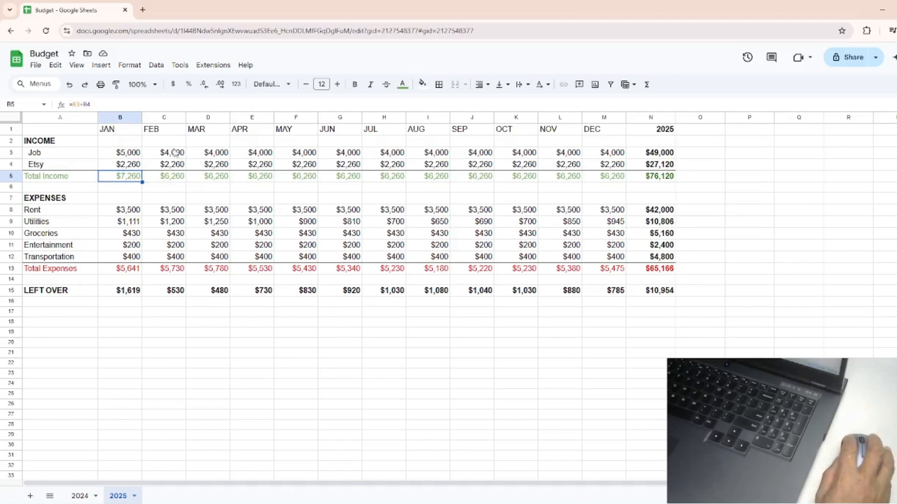
{"action": "left_click_drag", "start_coordinate": [127, 155], "coordinate": [127, 167]}
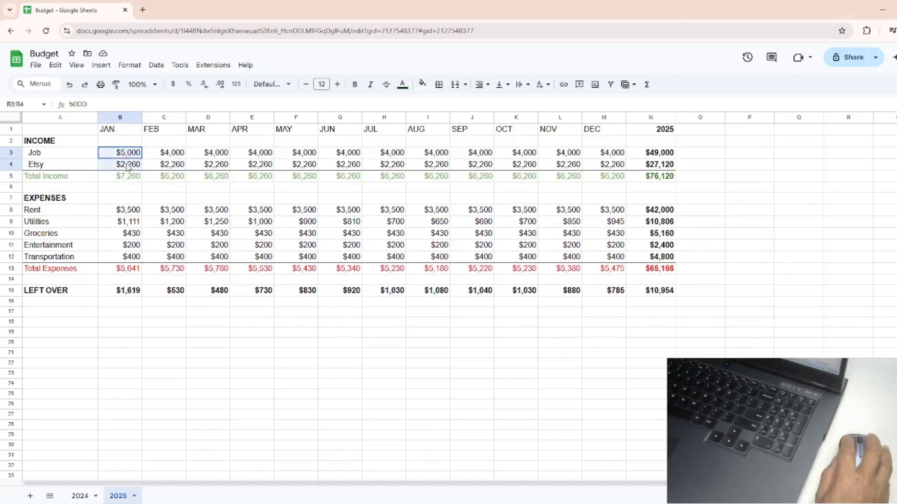
{"action": "left_click", "coordinate": [163, 156]}
{"action": "left_click", "coordinate": [128, 155]}
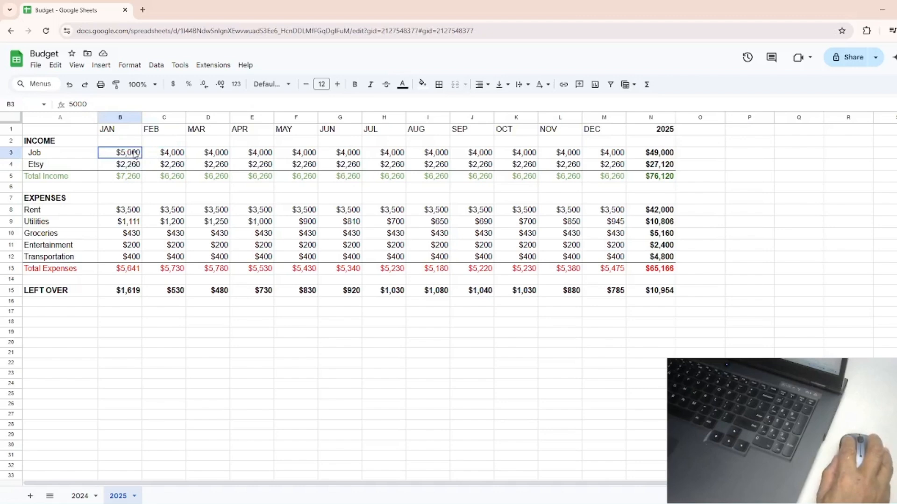
{"action": "left_click_drag", "start_coordinate": [134, 154], "coordinate": [509, 153]}
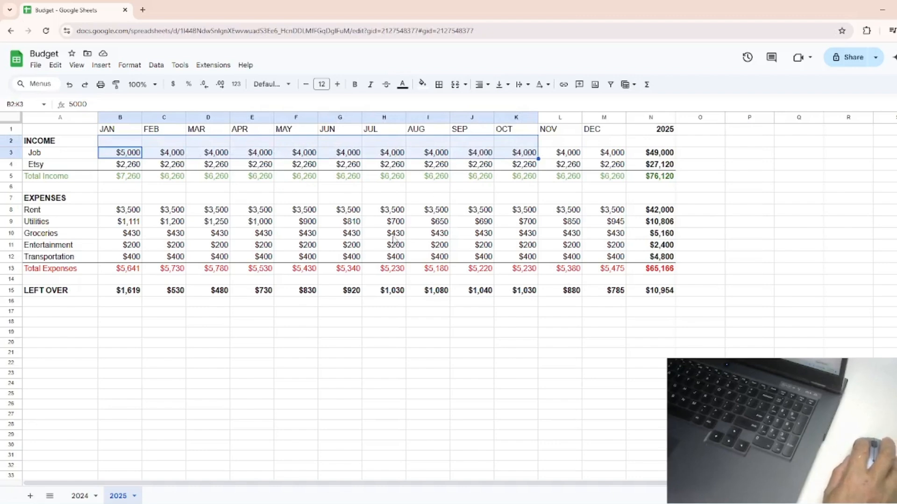
{"action": "left_click", "coordinate": [379, 257]}
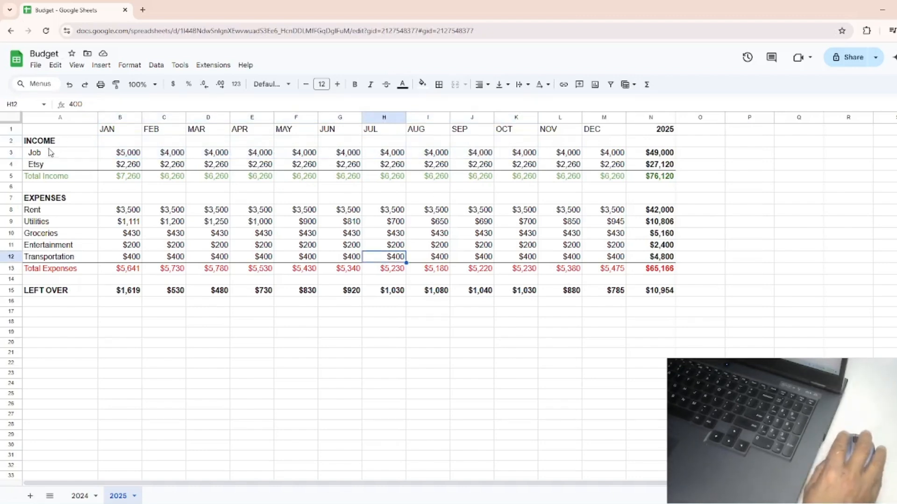
- Clear all monthly Job and Etsy income amounts in B3:M4 on the 2025 sheet, keeping the total formulas
{"action": "left_click", "coordinate": [121, 156]}
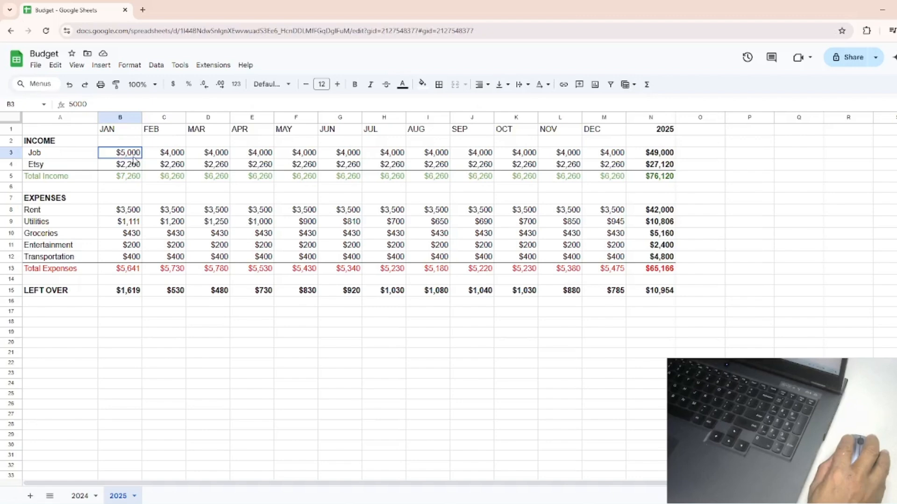
{"action": "left_click_drag", "start_coordinate": [148, 156], "coordinate": [591, 152]}
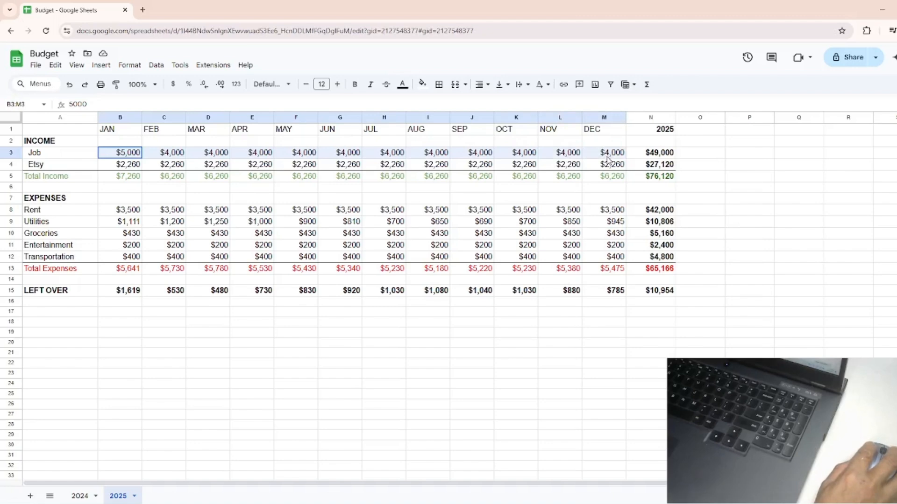
{"action": "left_click_drag", "start_coordinate": [607, 158], "coordinate": [611, 165]}
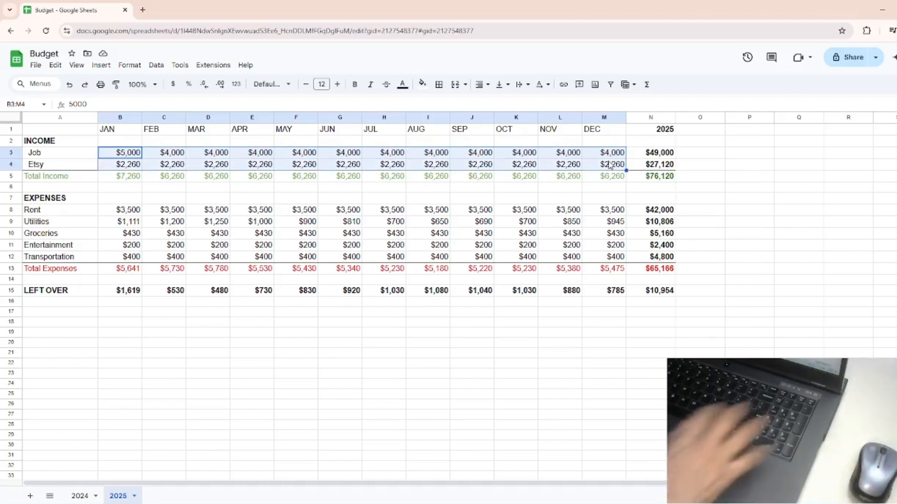
{"action": "key", "text": "Delete"}
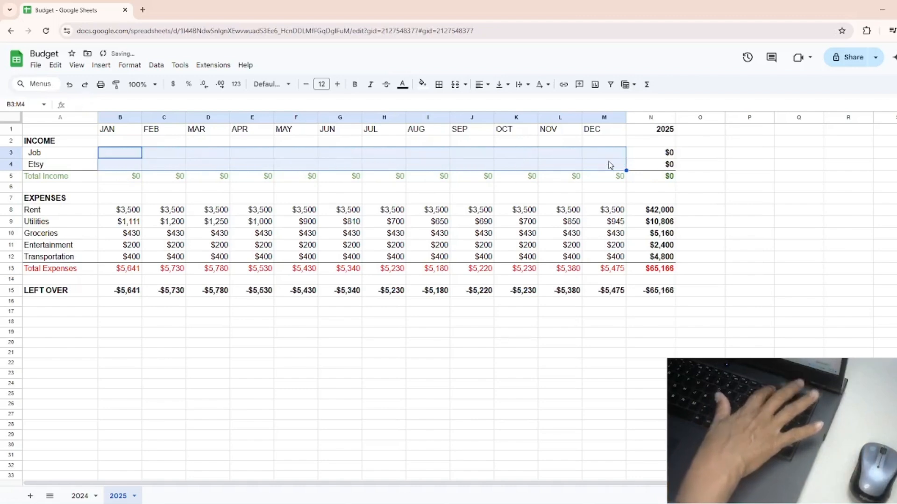
- Check the Total Income formulas and the yearly Job total formula, and enter 4500 as January's Job income in cell B3
{"action": "left_click", "coordinate": [120, 152]}
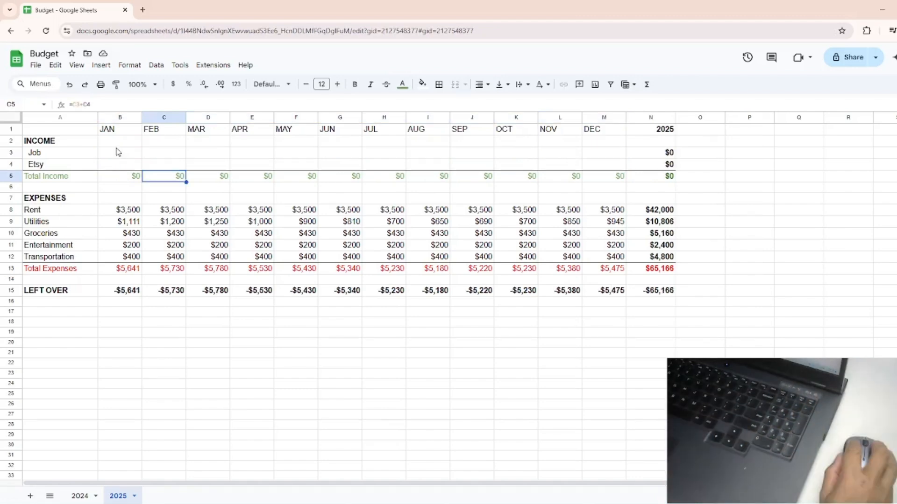
{"action": "left_click", "coordinate": [140, 180]}
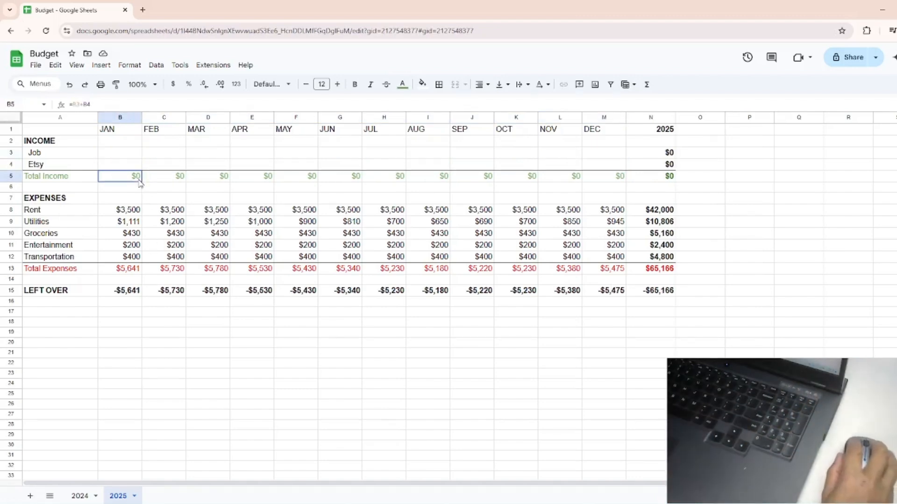
{"action": "left_click", "coordinate": [169, 180]}
{"action": "left_click", "coordinate": [222, 173]}
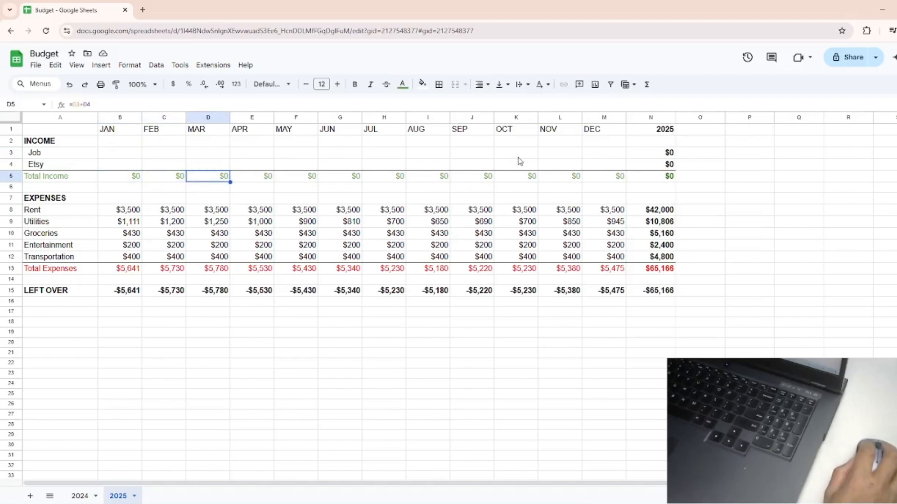
{"action": "left_click", "coordinate": [656, 153]}
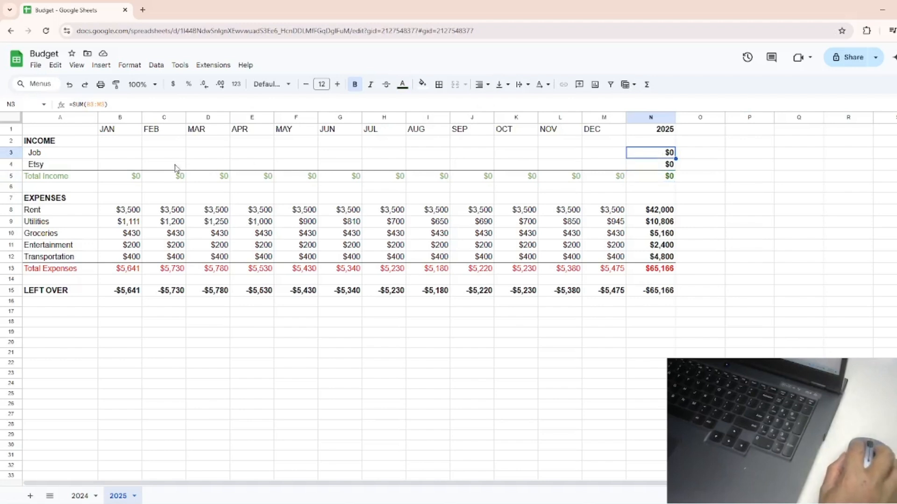
{"action": "left_click", "coordinate": [120, 156]}
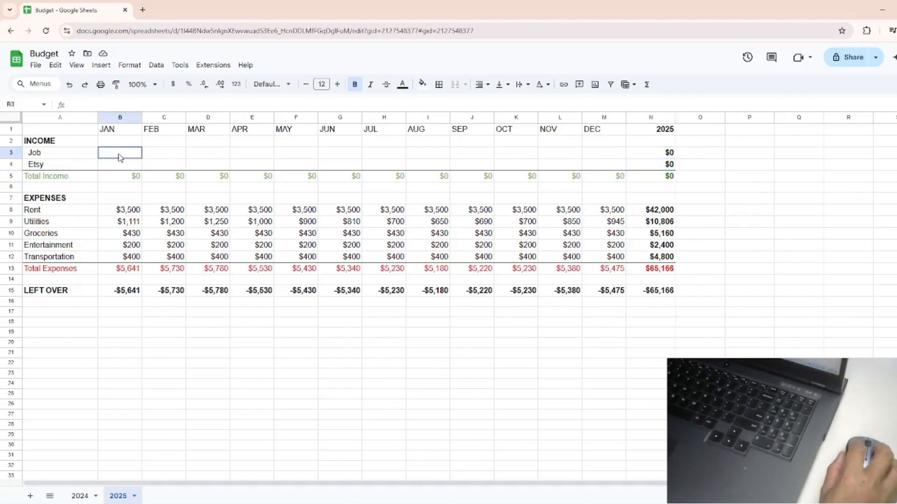
{"action": "type", "text": "4500"}
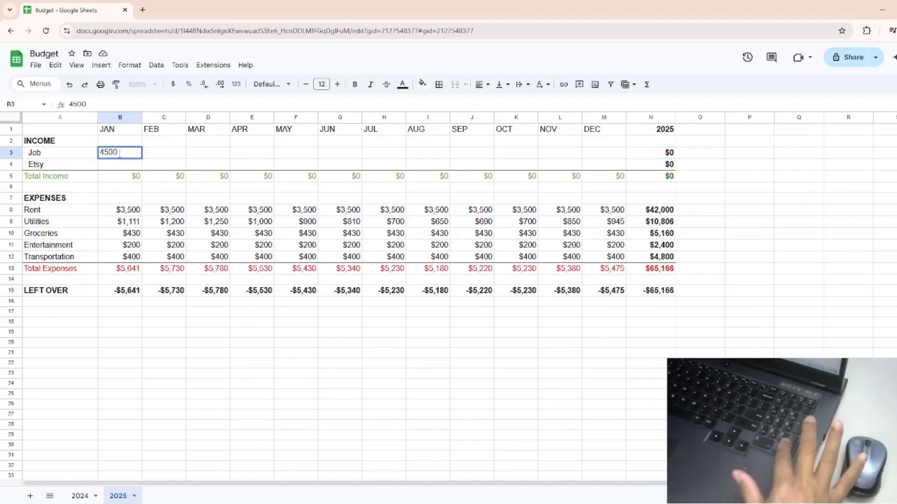
{"action": "key", "text": "Return"}
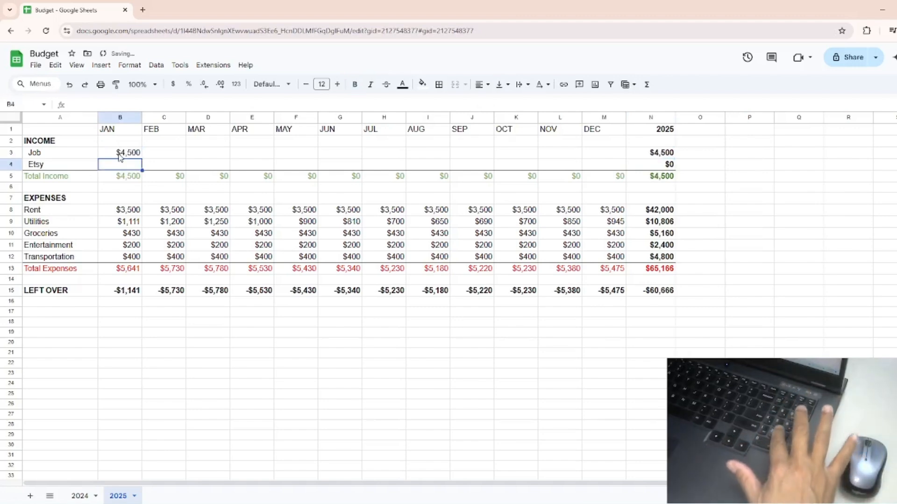
- Enter 210 as January's Etsy income in cell B4, and clear January's Job and Etsy amounts in B3:B4
{"action": "type", "text": "210"}
{"action": "key", "text": "Return"}
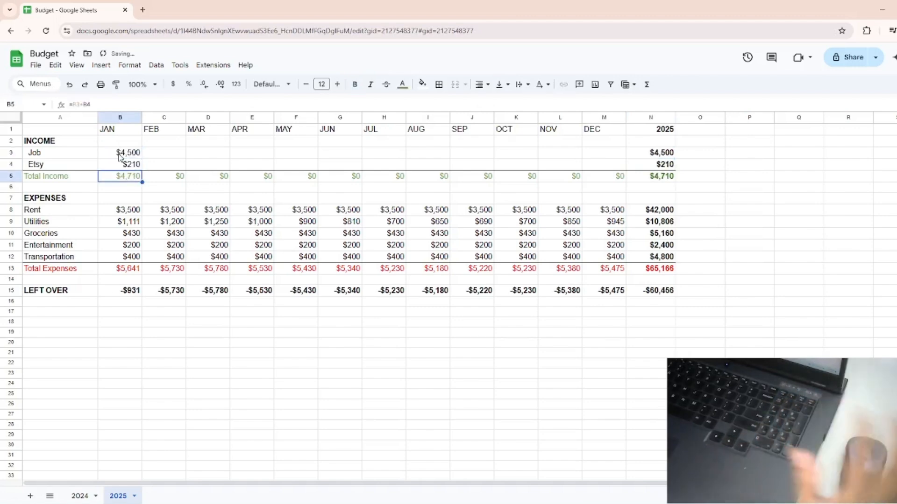
{"action": "left_click_drag", "start_coordinate": [134, 151], "coordinate": [131, 162]}
{"action": "key", "text": "Delete"}
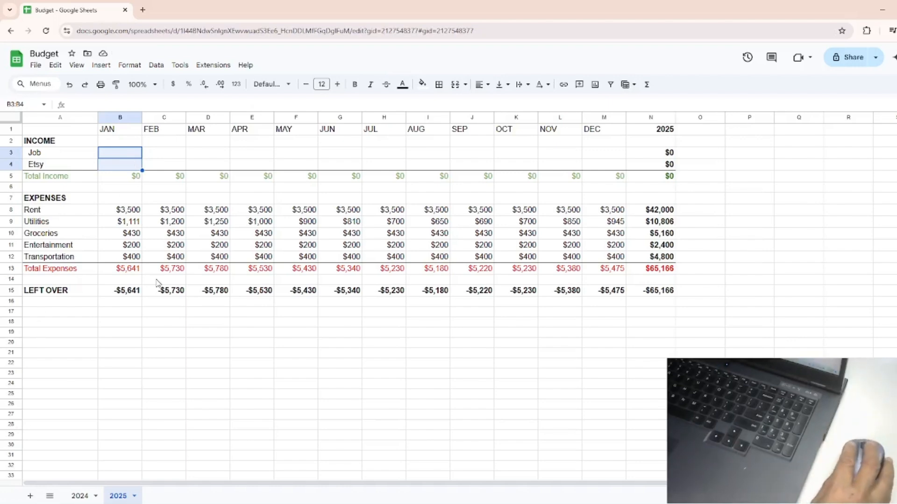
- Clear all monthly expense amounts from Rent to Transportation in B8:M12 on the 2025 sheet, keeping the total formulas
{"action": "left_click", "coordinate": [126, 211]}
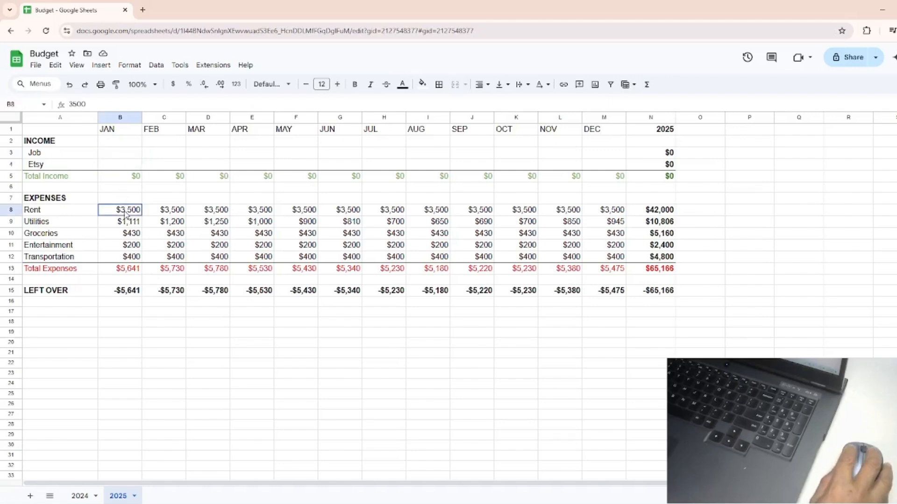
{"action": "left_click_drag", "start_coordinate": [126, 214], "coordinate": [109, 213]}
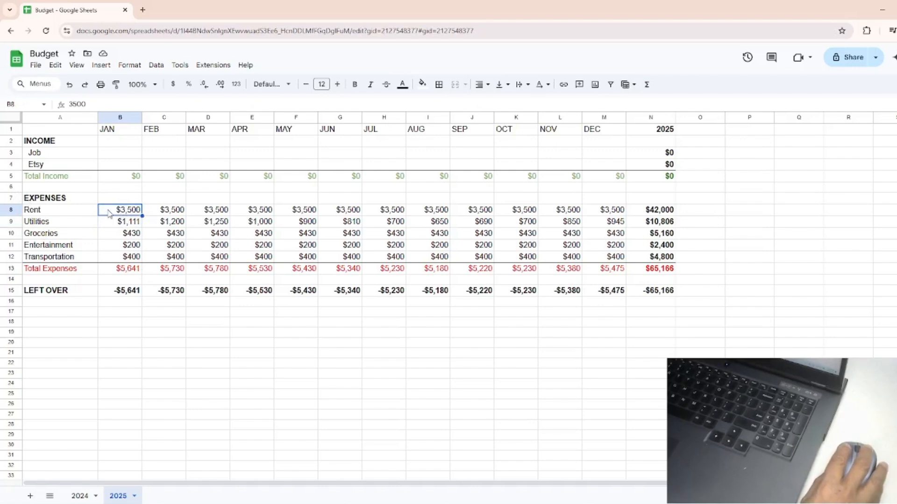
{"action": "left_click_drag", "start_coordinate": [106, 214], "coordinate": [611, 211]}
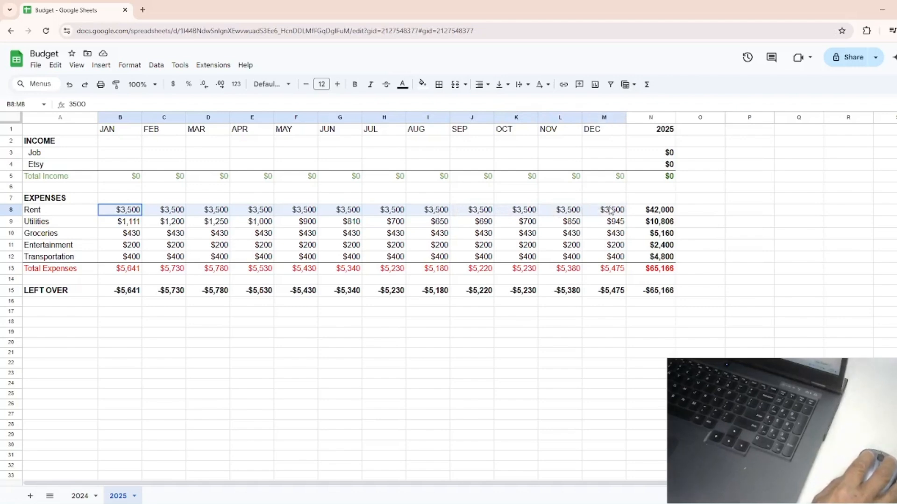
{"action": "left_click_drag", "start_coordinate": [610, 211], "coordinate": [611, 258]}
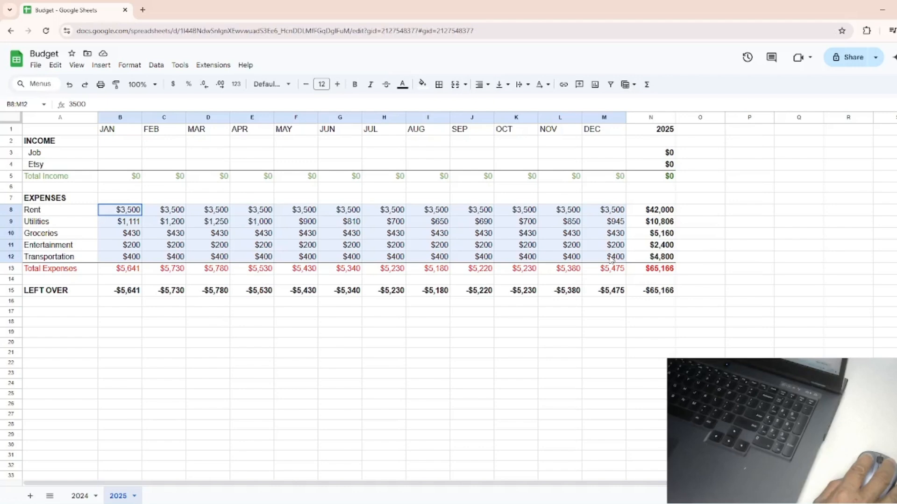
{"action": "left_click_drag", "start_coordinate": [612, 259], "coordinate": [612, 260]}
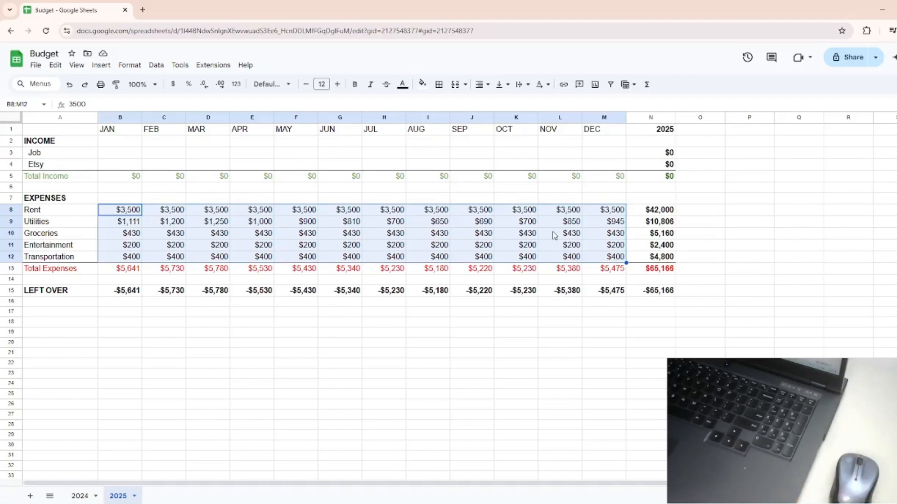
{"action": "key", "text": "Delete"}
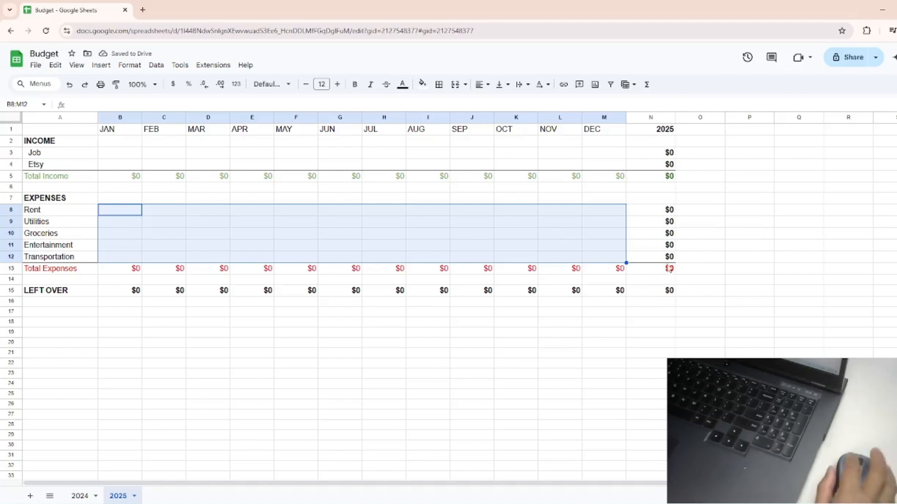
{"action": "left_click", "coordinate": [269, 343]}
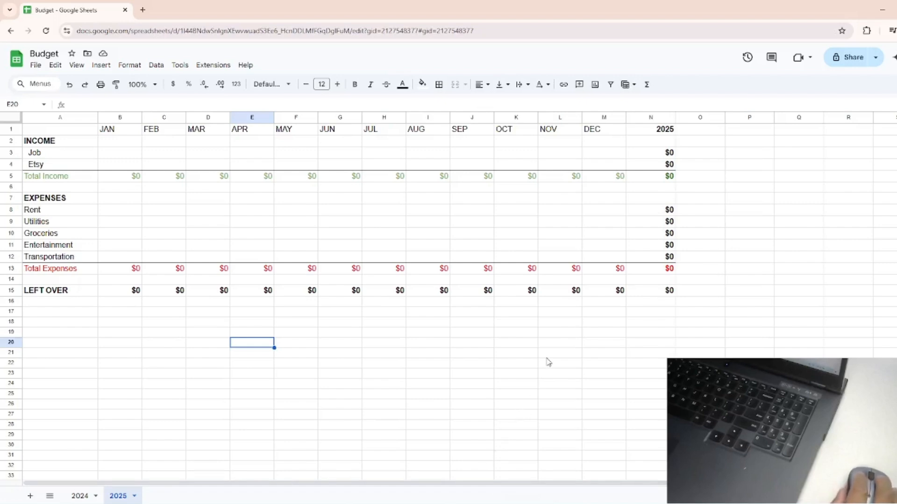
{"action": "key", "text": "Left"}
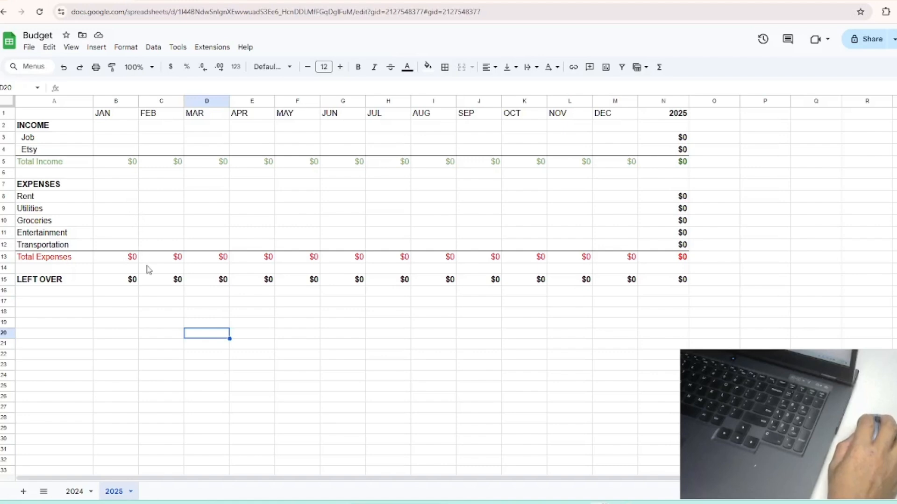
- Duplicate the emptied 2025 sheet and rename the copy Template
{"action": "left_click", "coordinate": [131, 493]}
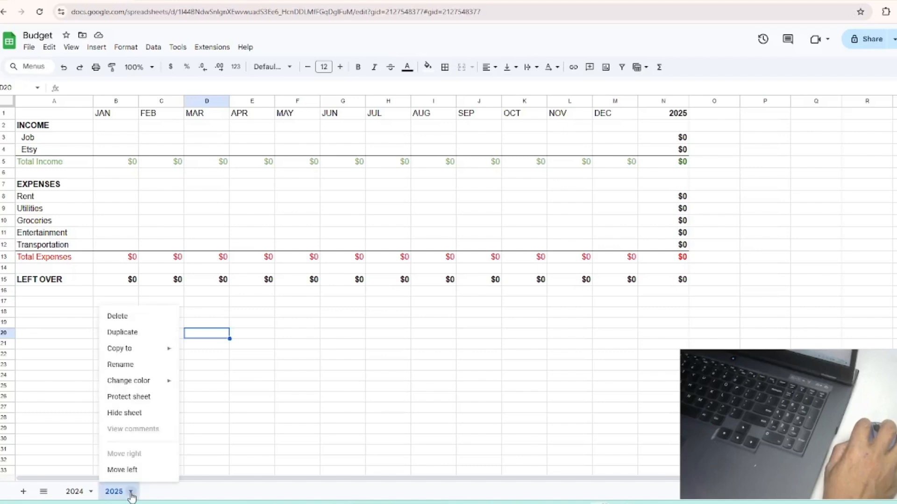
{"action": "left_click", "coordinate": [111, 336]}
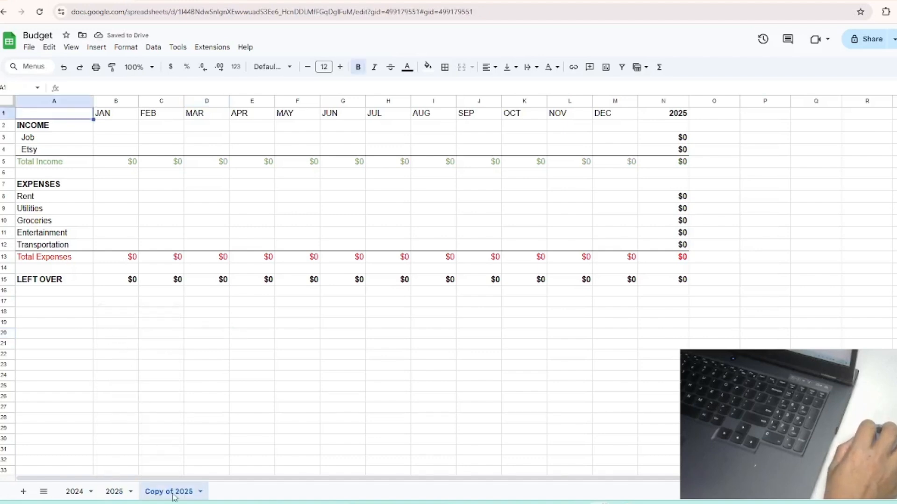
{"action": "left_click", "coordinate": [200, 492]}
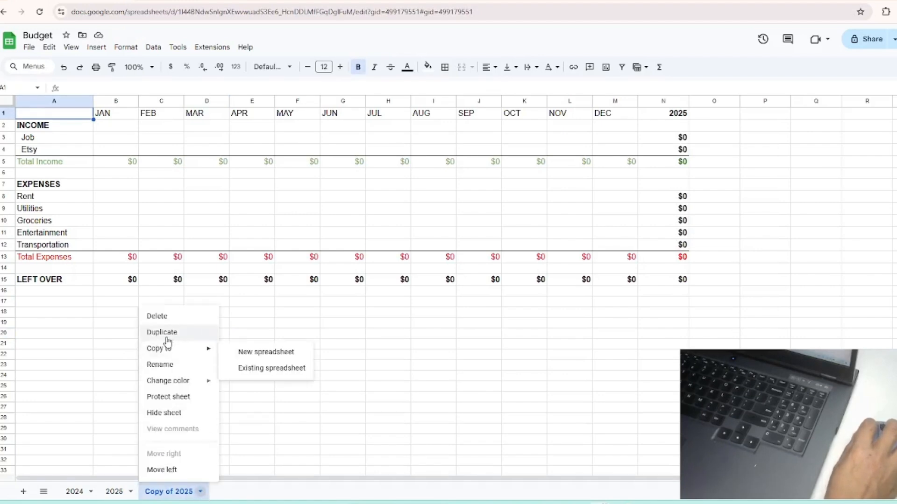
{"action": "left_click", "coordinate": [172, 365]}
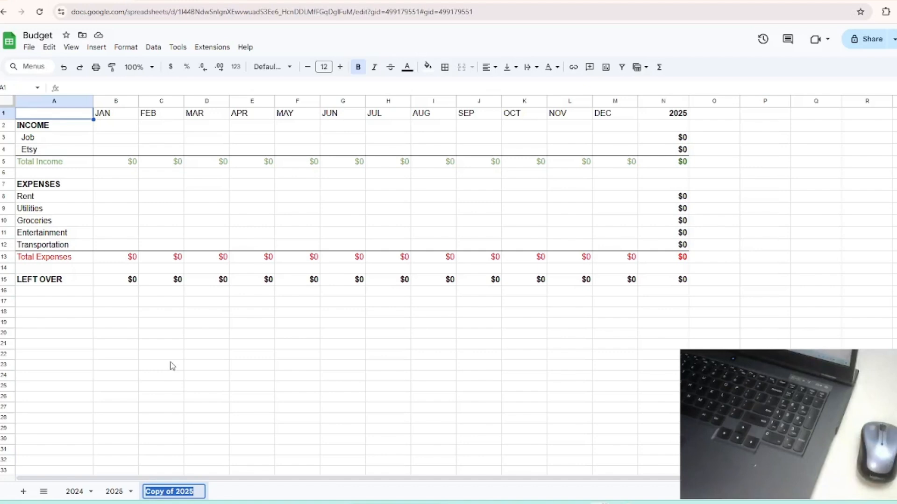
{"action": "type", "text": "Template"}
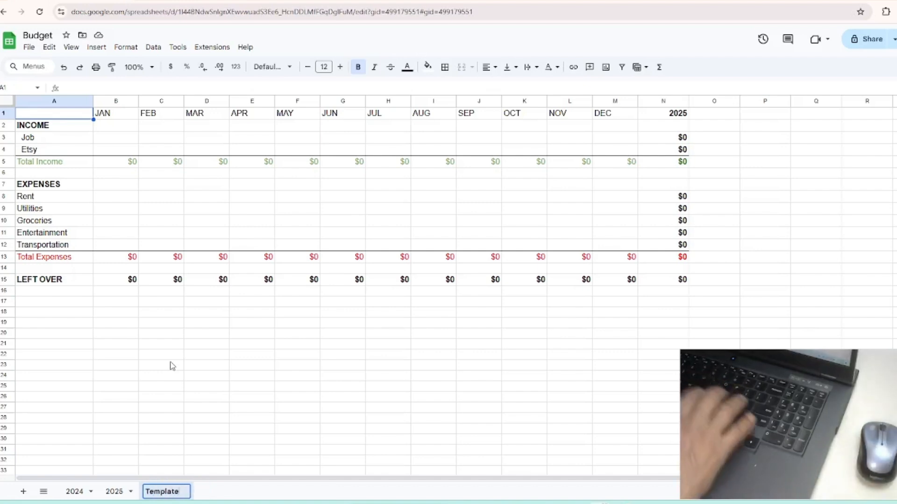
{"action": "key", "text": "Return"}
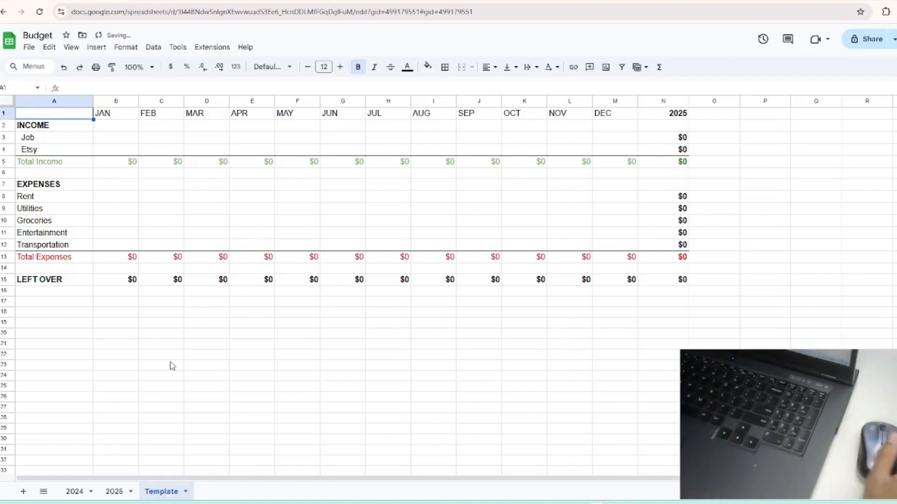
- Check the 2025 sheet, and on the Template sheet replace the yearly total column's heading in cell N1 with Year
{"action": "left_click", "coordinate": [113, 492]}
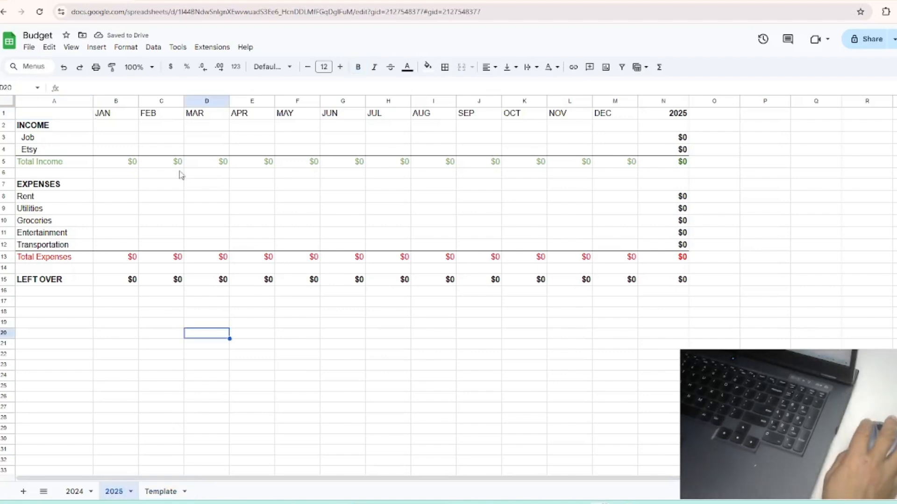
{"action": "left_click", "coordinate": [618, 222]}
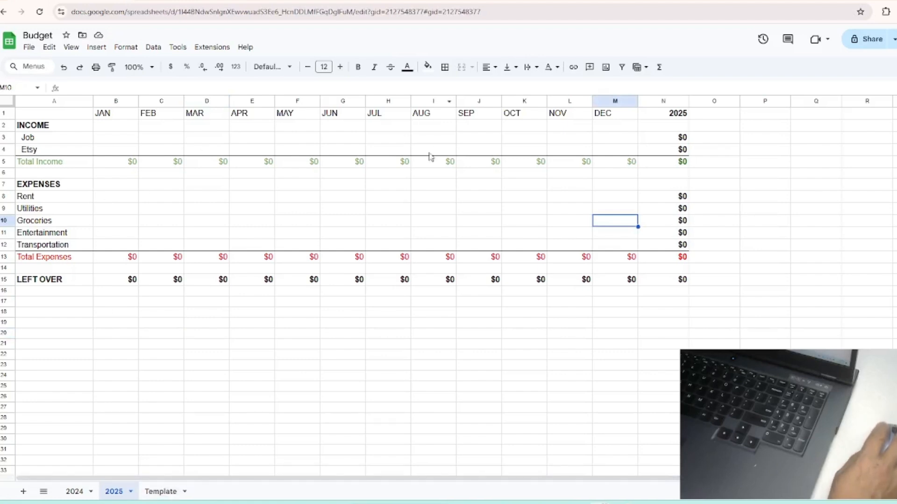
{"action": "left_click", "coordinate": [185, 496]}
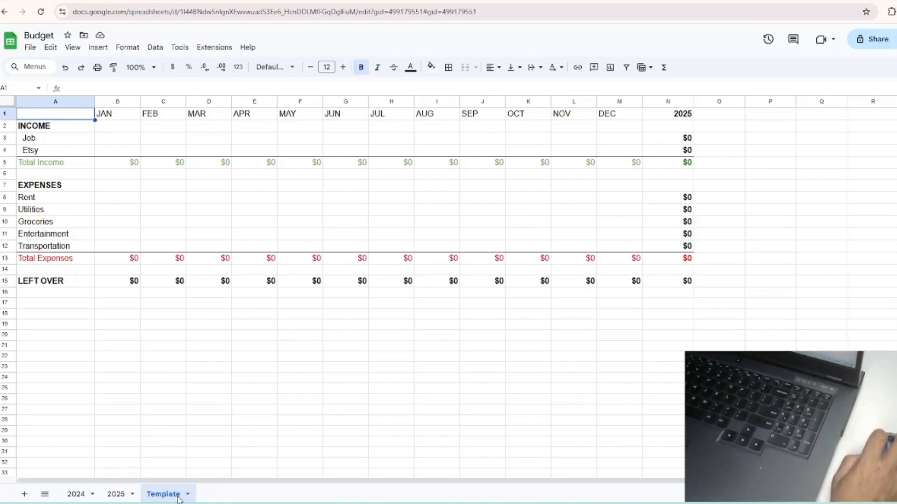
{"action": "left_click", "coordinate": [664, 115]}
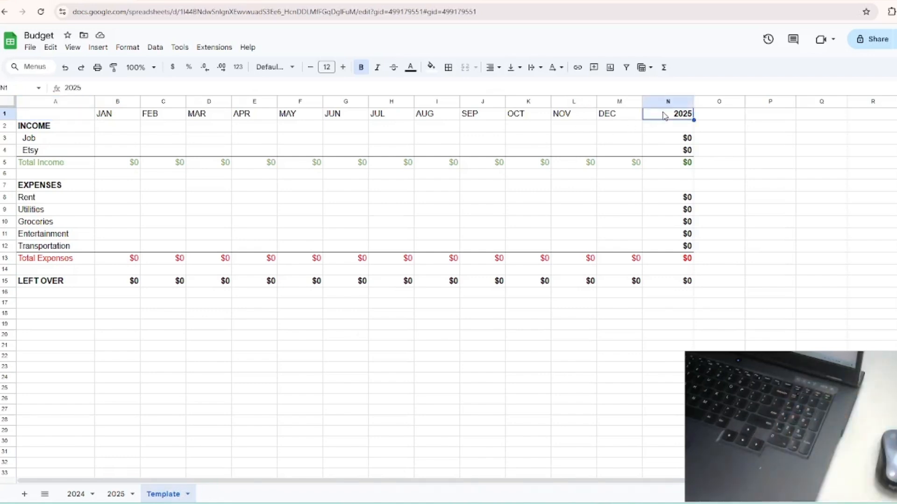
{"action": "key", "text": "Delete"}
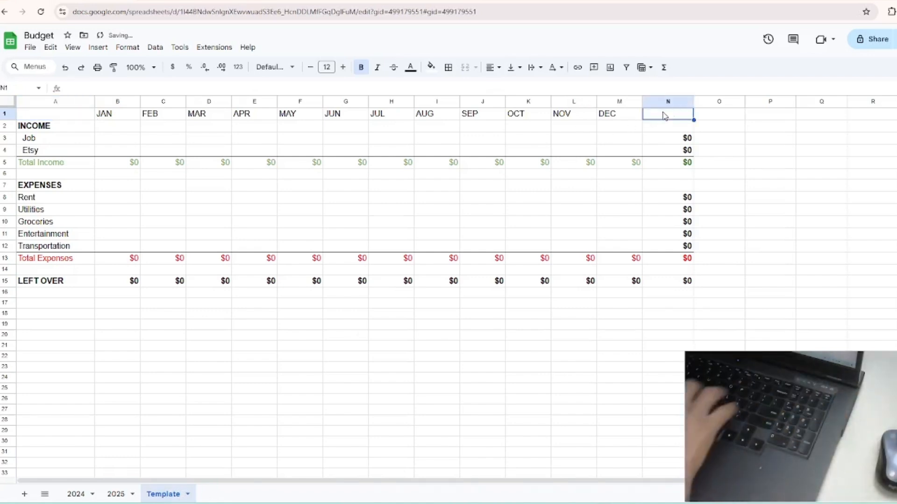
{"action": "type", "text": "Y"}
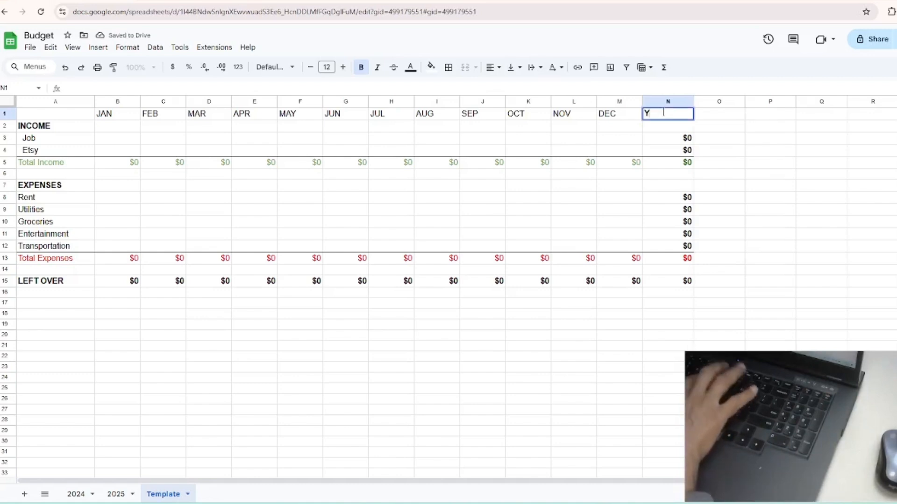
{"action": "type", "text": "ear"}
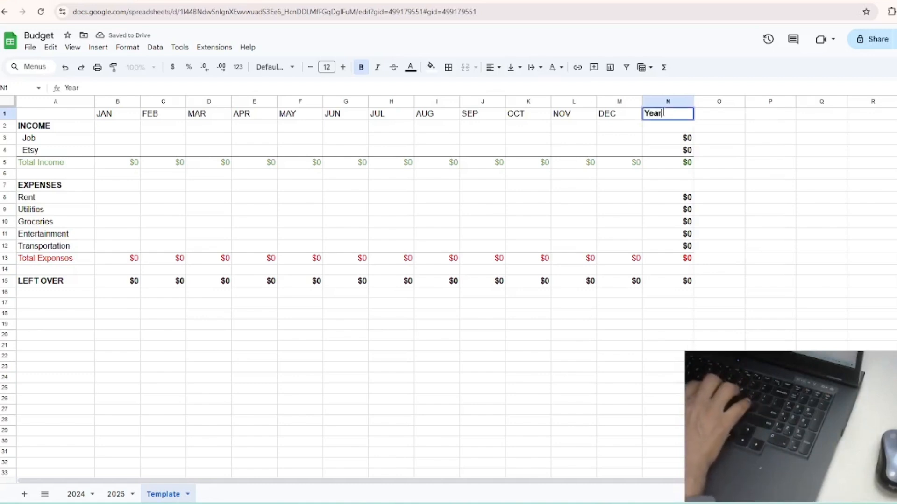
{"action": "key", "text": "Return"}
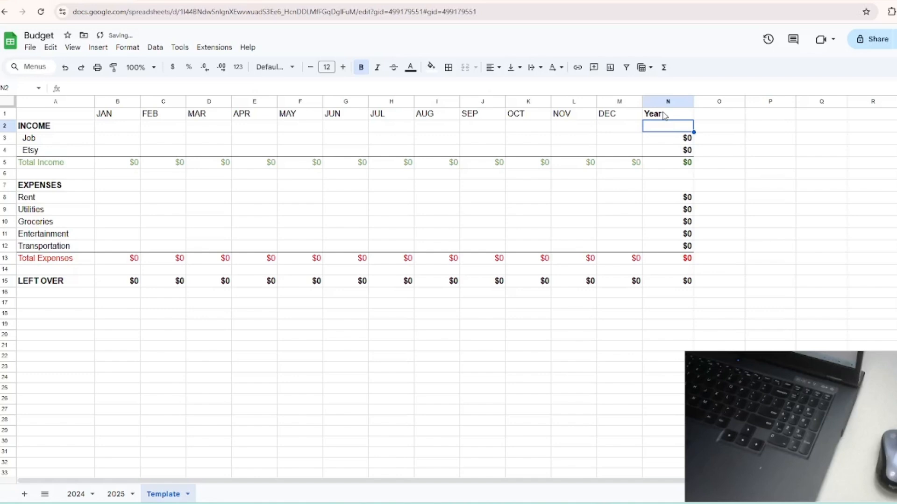